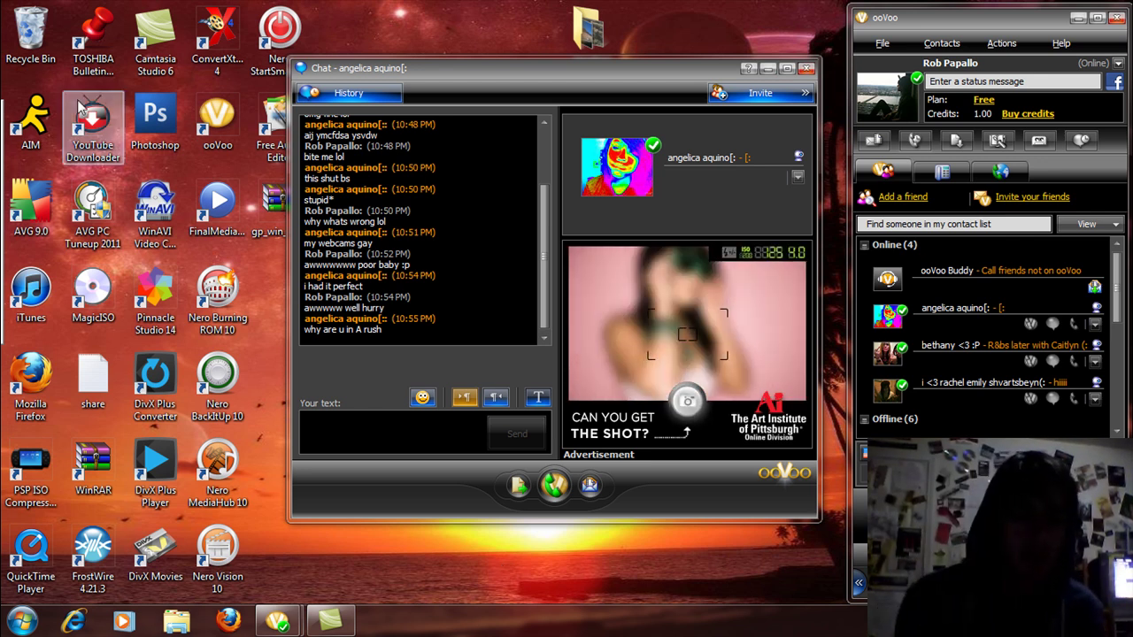
Restore the PSP Firmware 6.37 Update archive from the Recycle Bin, then close the Recycle Bin
{"action": "double_click", "coordinate": [49, 63]}
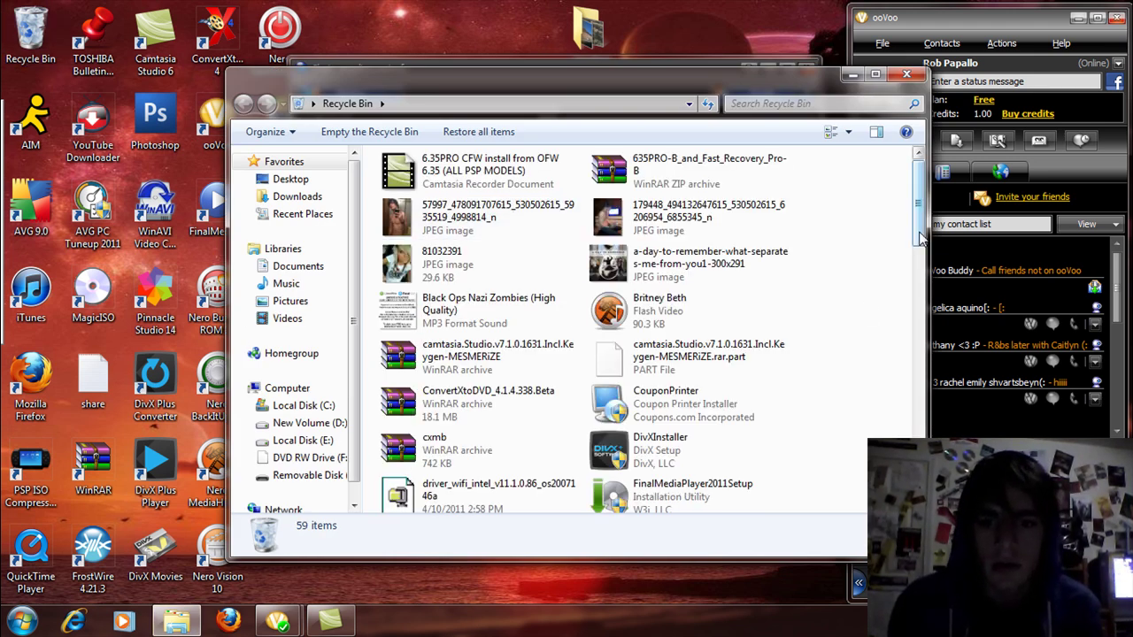
{"action": "left_click_drag", "start_coordinate": [919, 237], "coordinate": [918, 388]}
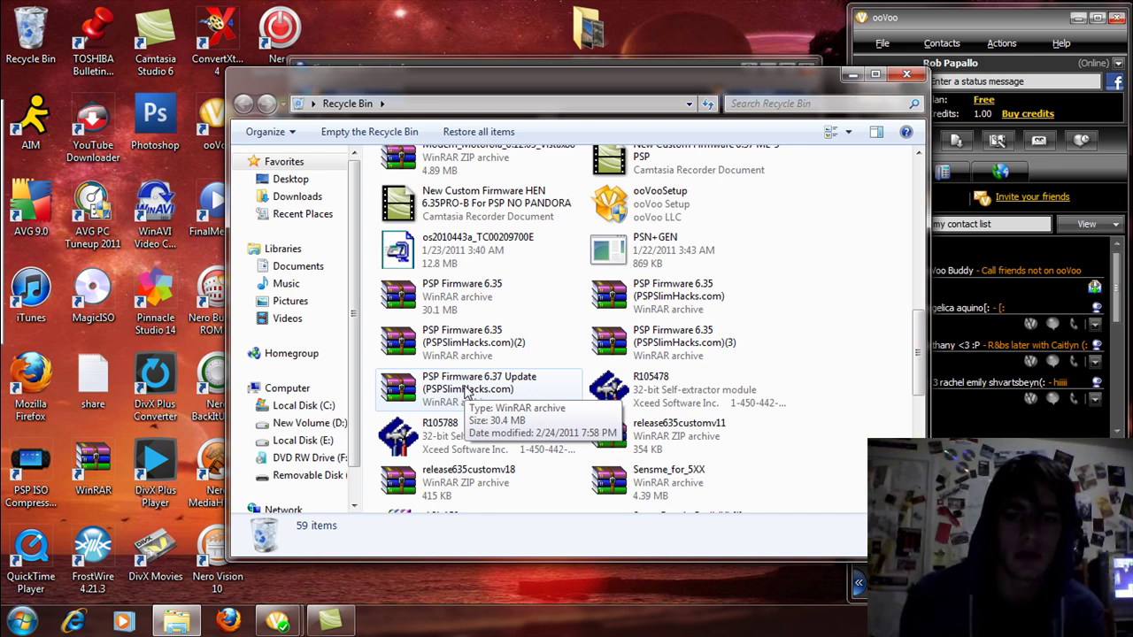
{"action": "left_click", "coordinate": [468, 393]}
{"action": "double_click", "coordinate": [467, 393]}
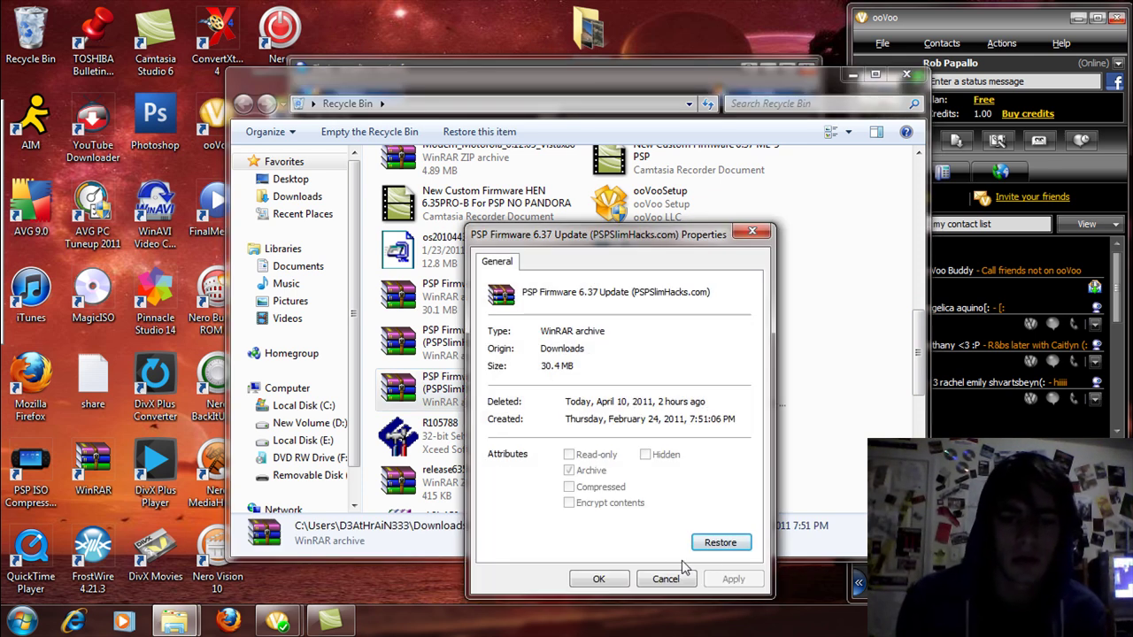
{"action": "left_click", "coordinate": [722, 542]}
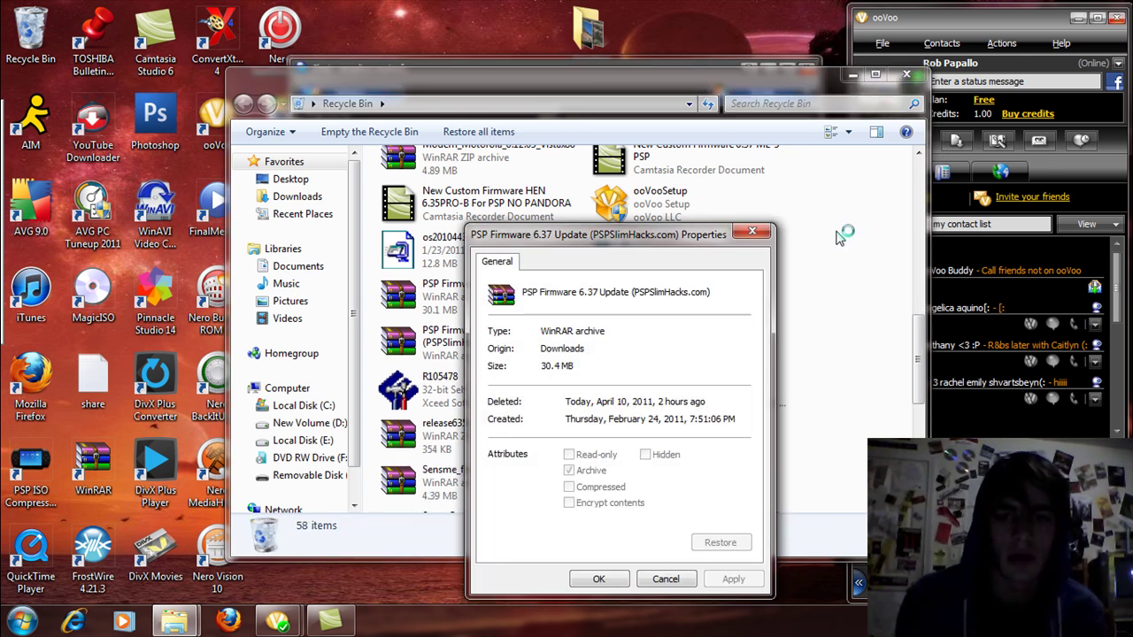
{"action": "left_click", "coordinate": [760, 233]}
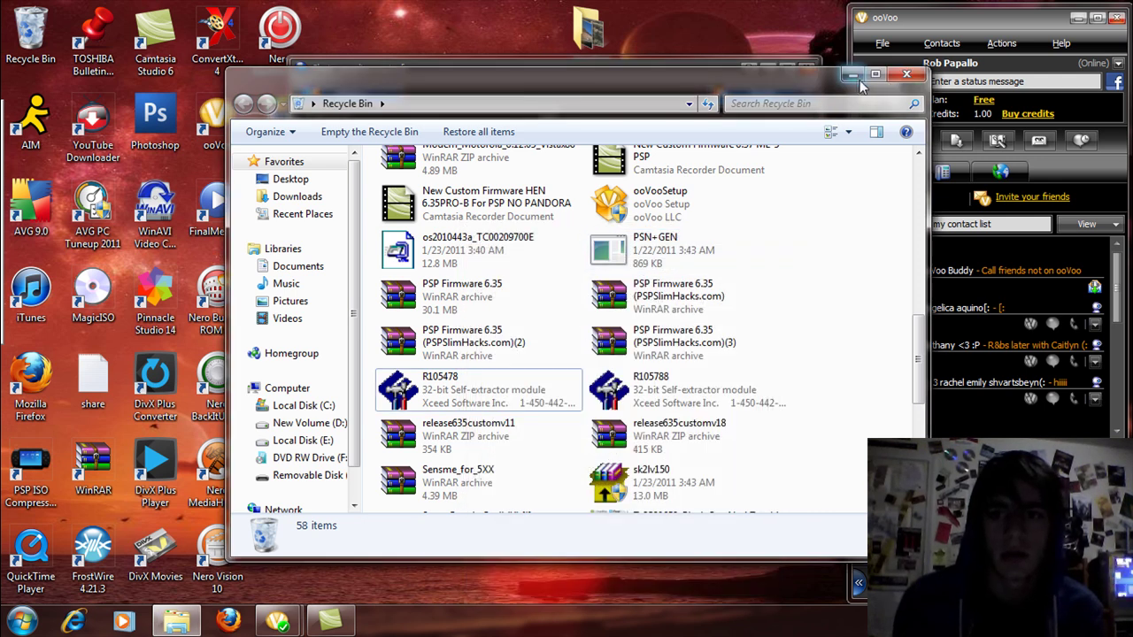
{"action": "left_click", "coordinate": [912, 77]}
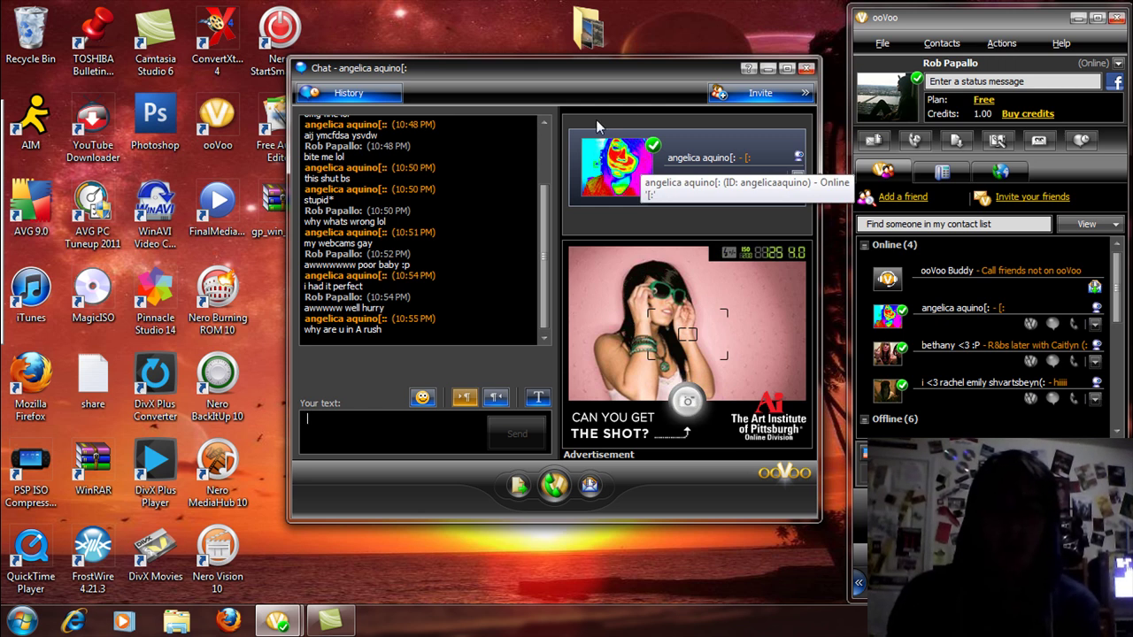
Minimize the ooVoo chat window and open the Start menu
{"action": "left_click", "coordinate": [768, 68]}
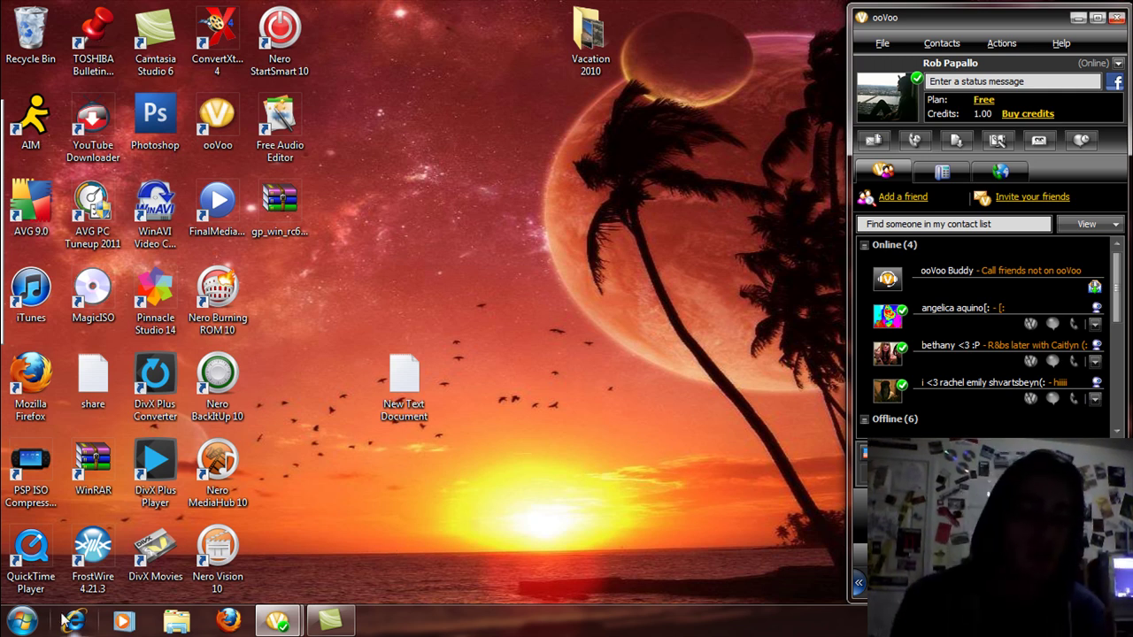
{"action": "left_click", "coordinate": [32, 626]}
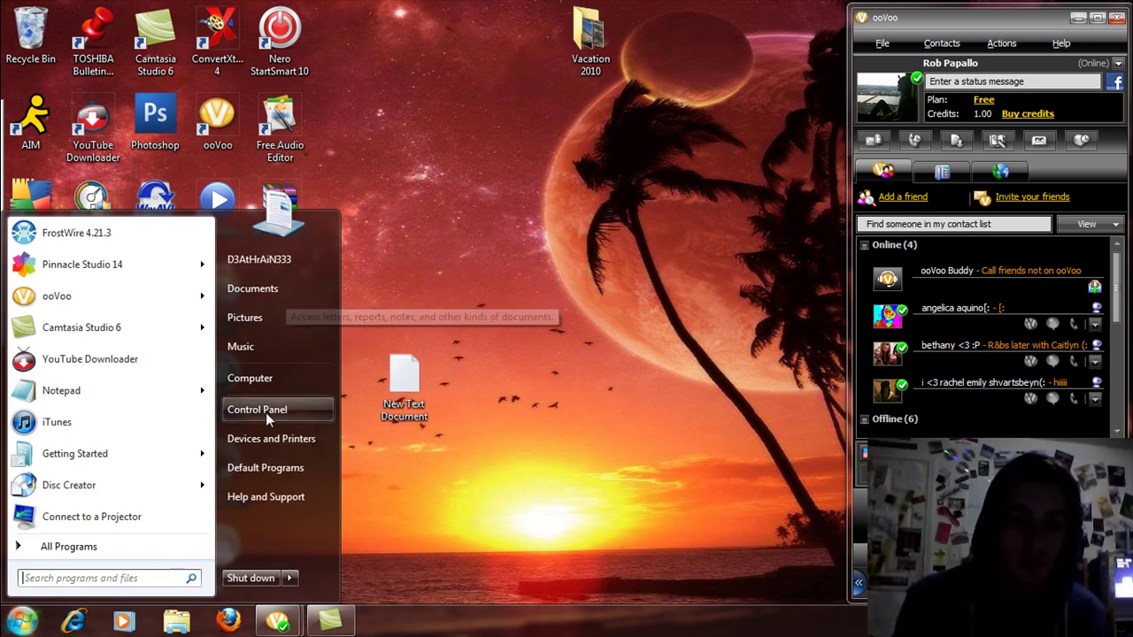
Go to Downloads, reject the incoming ooVoo call, and select the PSP Firmware 6.37 Update archive
{"action": "left_click", "coordinate": [265, 262]}
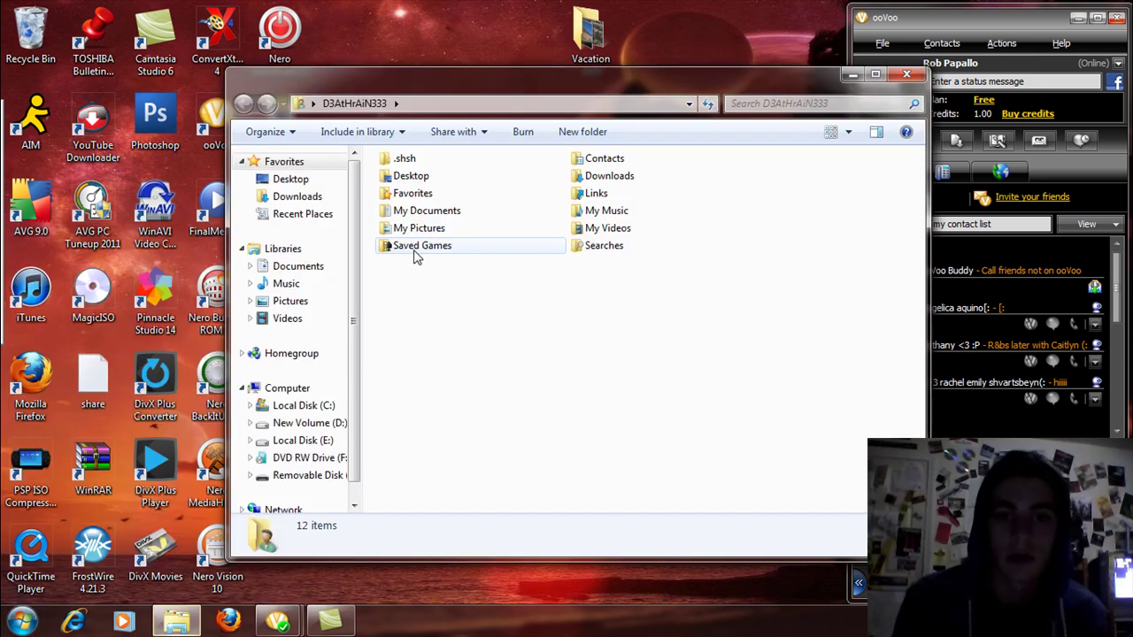
{"action": "left_click", "coordinate": [312, 198]}
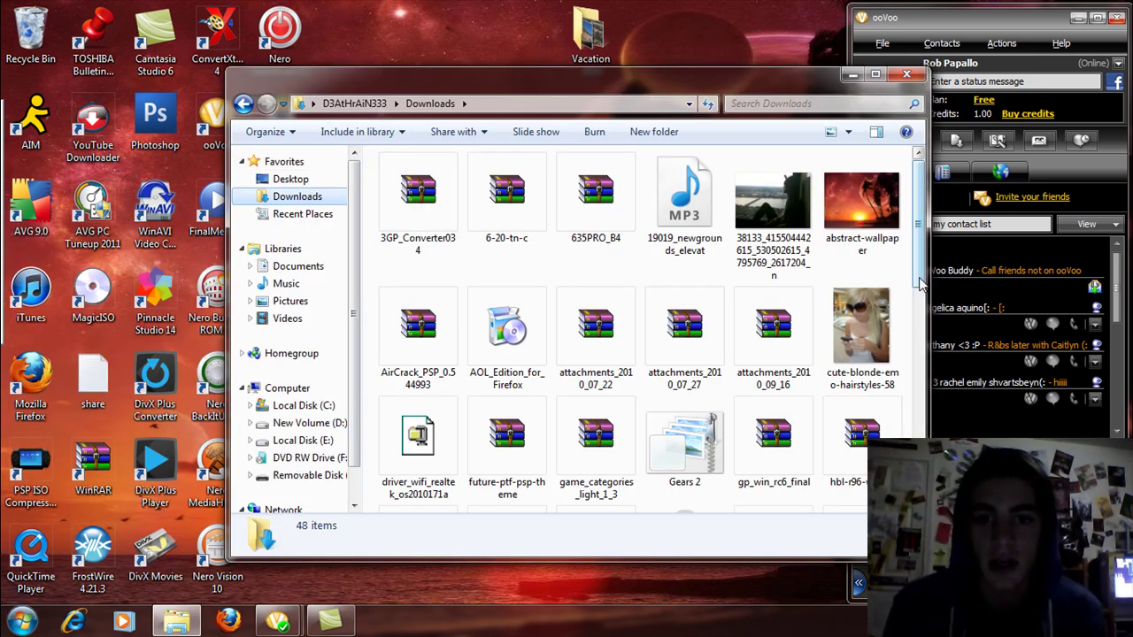
{"action": "left_click_drag", "start_coordinate": [920, 283], "coordinate": [921, 491]}
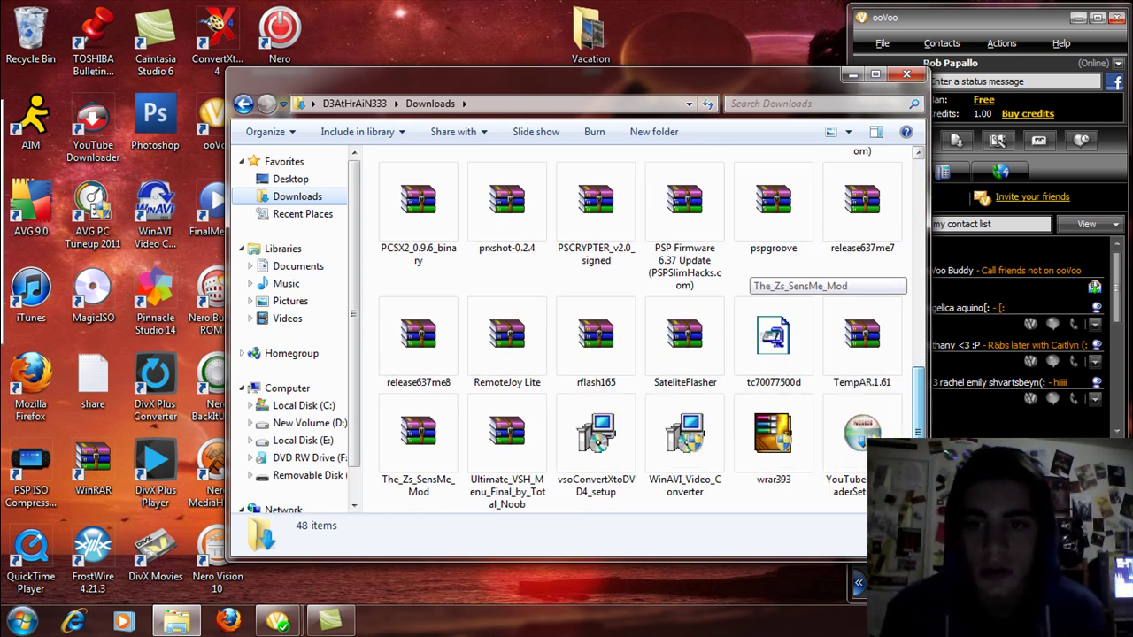
{"action": "left_click", "coordinate": [431, 352]}
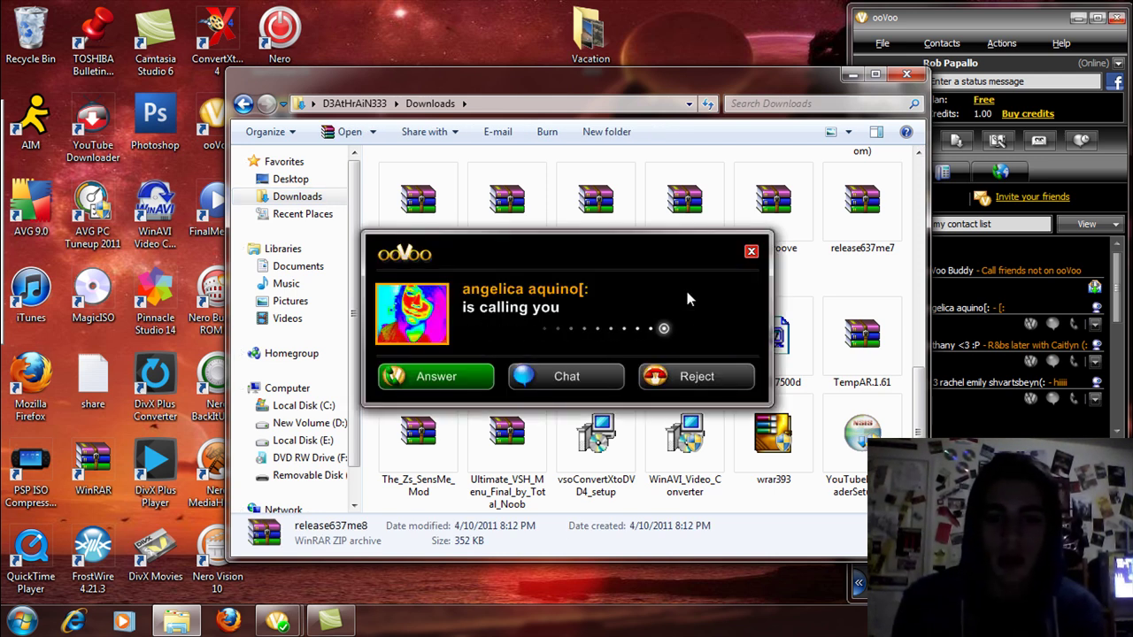
{"action": "left_click", "coordinate": [681, 376]}
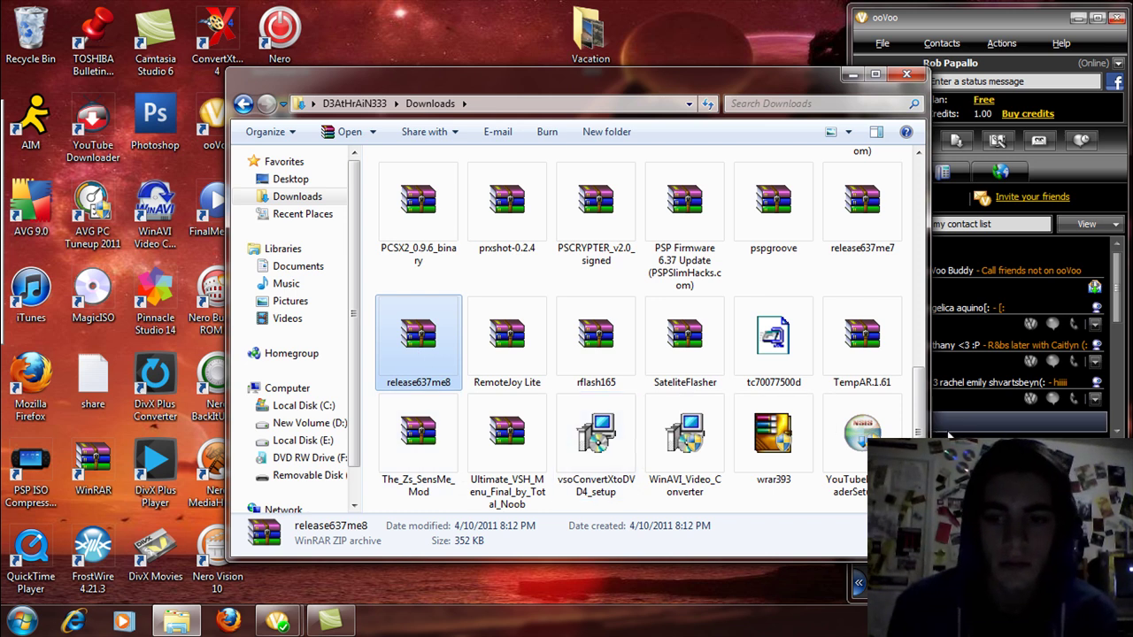
{"action": "scroll", "coordinate": [651, 330], "scroll_direction": "up", "scroll_amount": 1}
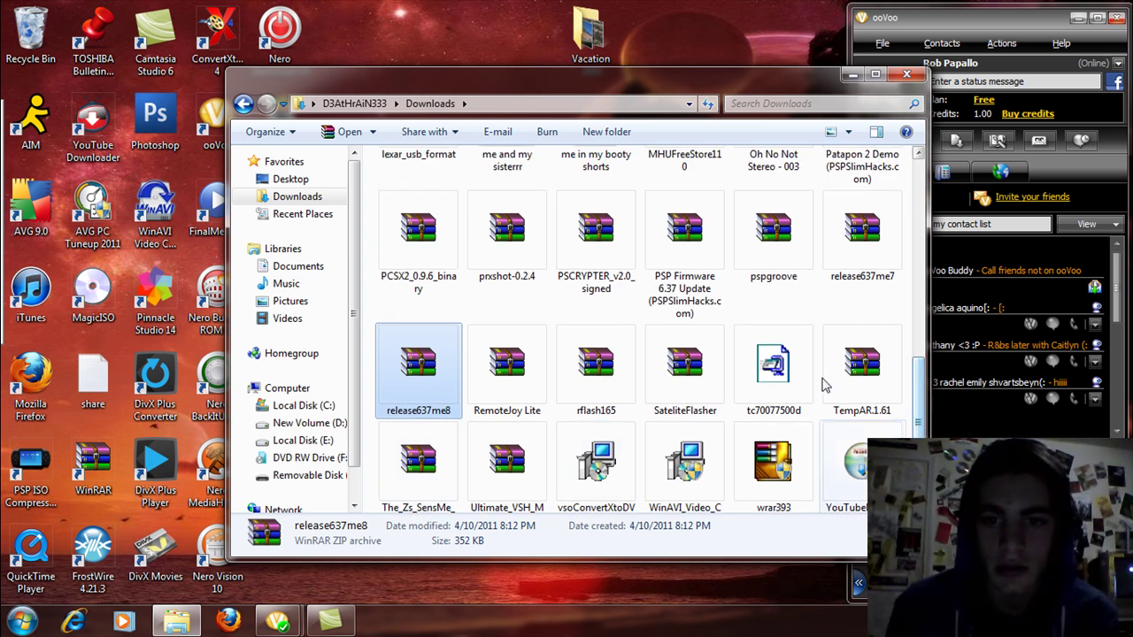
{"action": "left_click", "coordinate": [696, 258]}
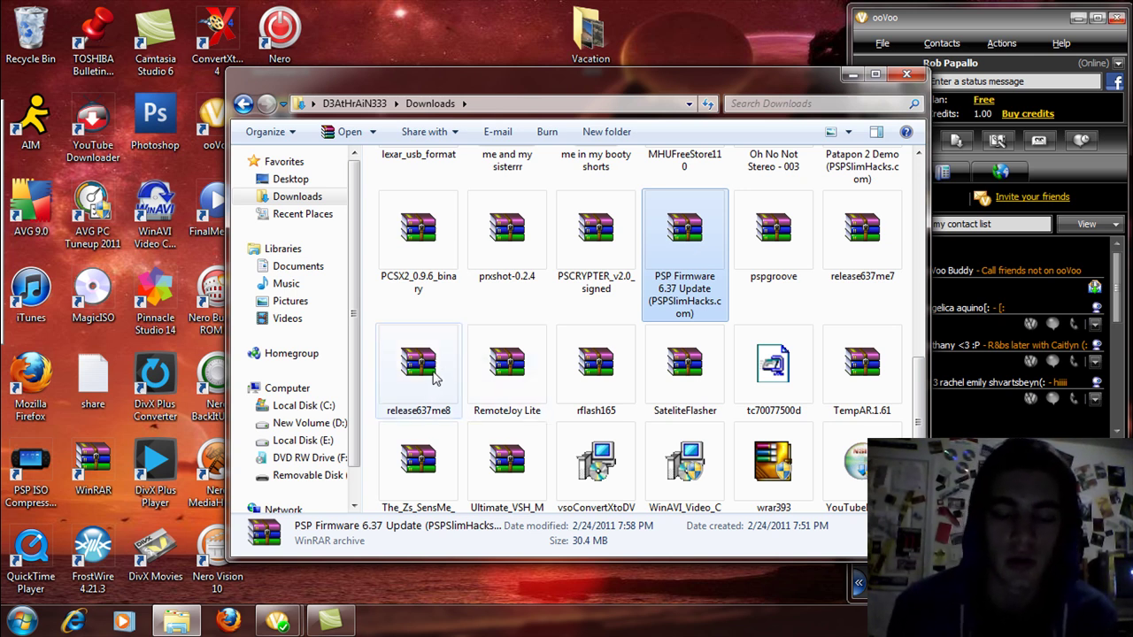
Browse from Computer into Removable Disk (G:) and open its PSP\GAME folder
{"action": "left_click", "coordinate": [21, 622]}
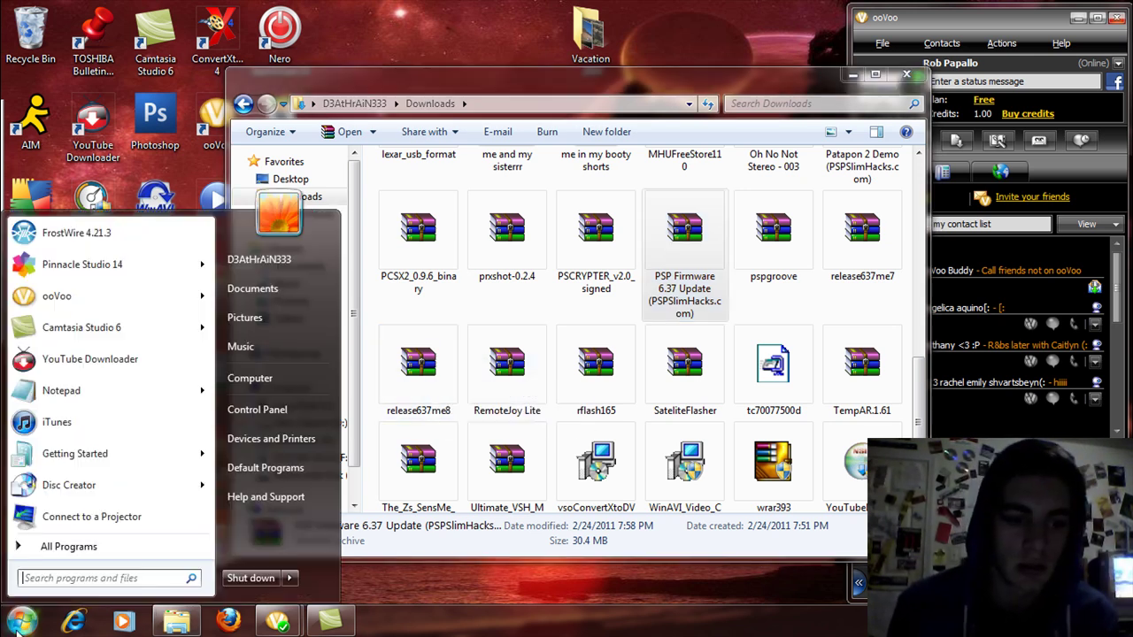
{"action": "left_click", "coordinate": [250, 378]}
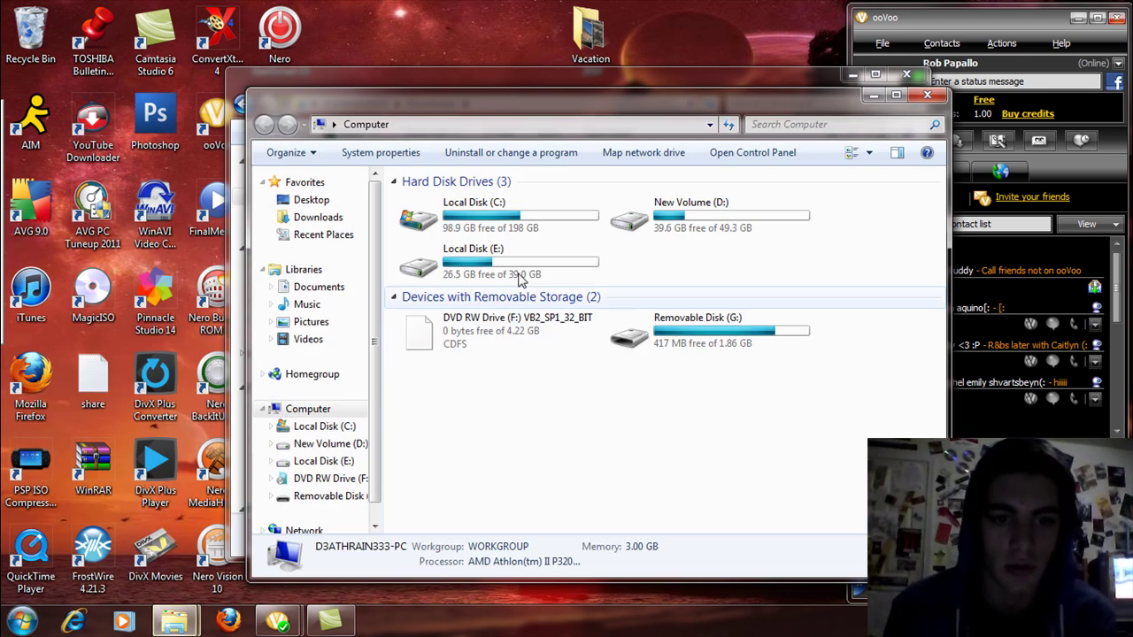
{"action": "double_click", "coordinate": [693, 339]}
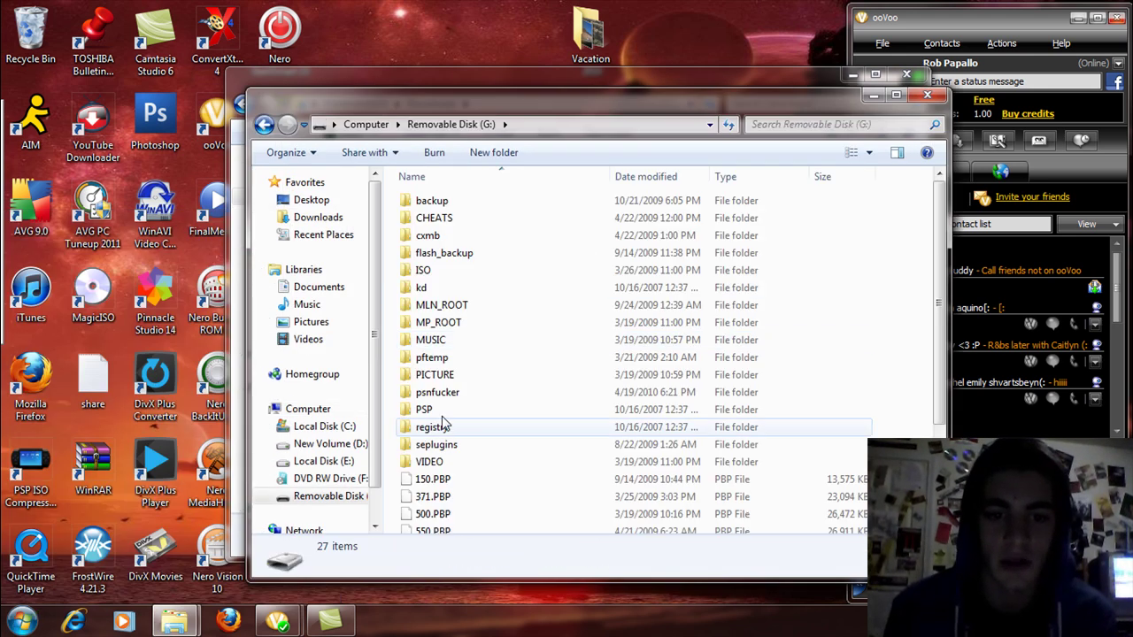
{"action": "double_click", "coordinate": [434, 416]}
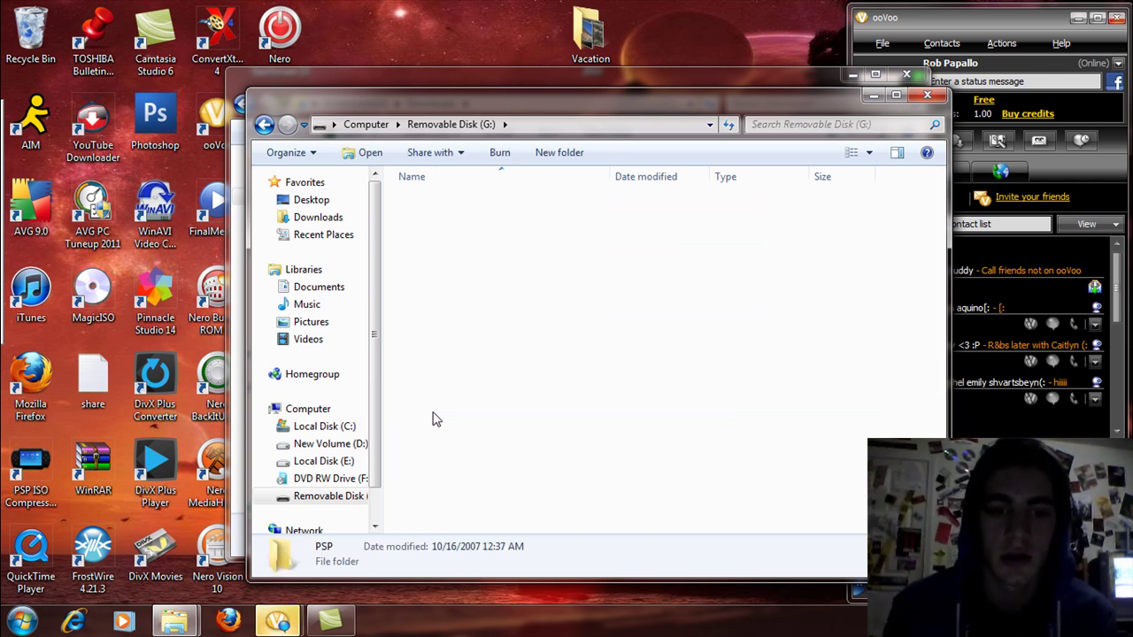
{"action": "left_click", "coordinate": [451, 243]}
{"action": "double_click", "coordinate": [452, 243]}
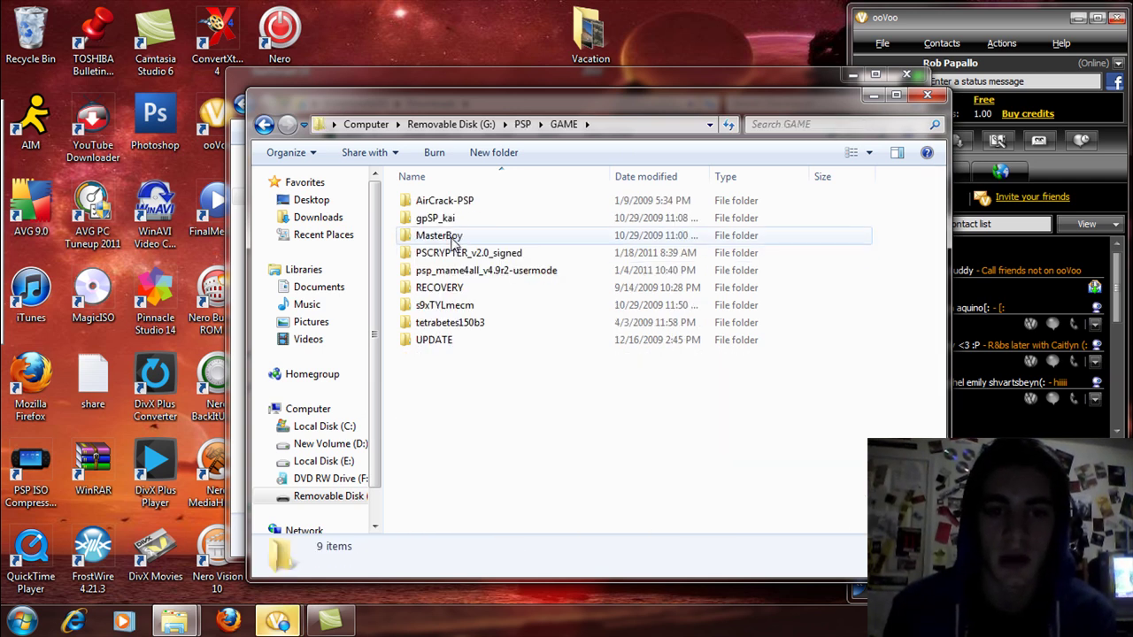
Send 'hold on' and 'lol' in the ooVoo chat, then bring the GAME folder back
{"action": "mouse_move", "coordinate": [282, 619]}
{"action": "left_click", "coordinate": [358, 552]}
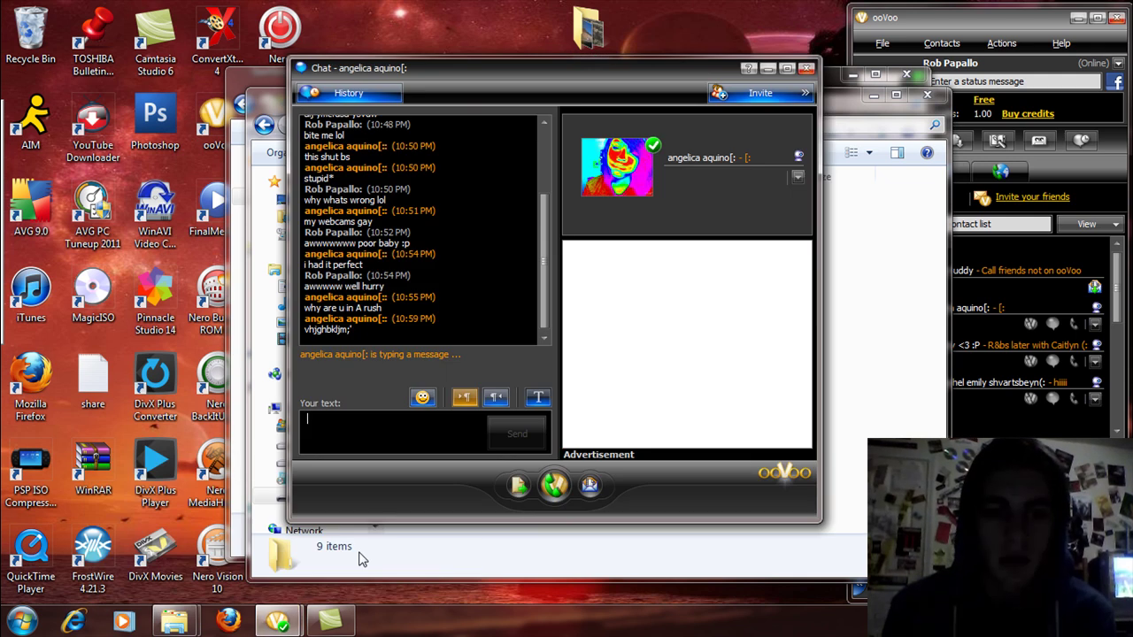
{"action": "type", "text": "hold on"}
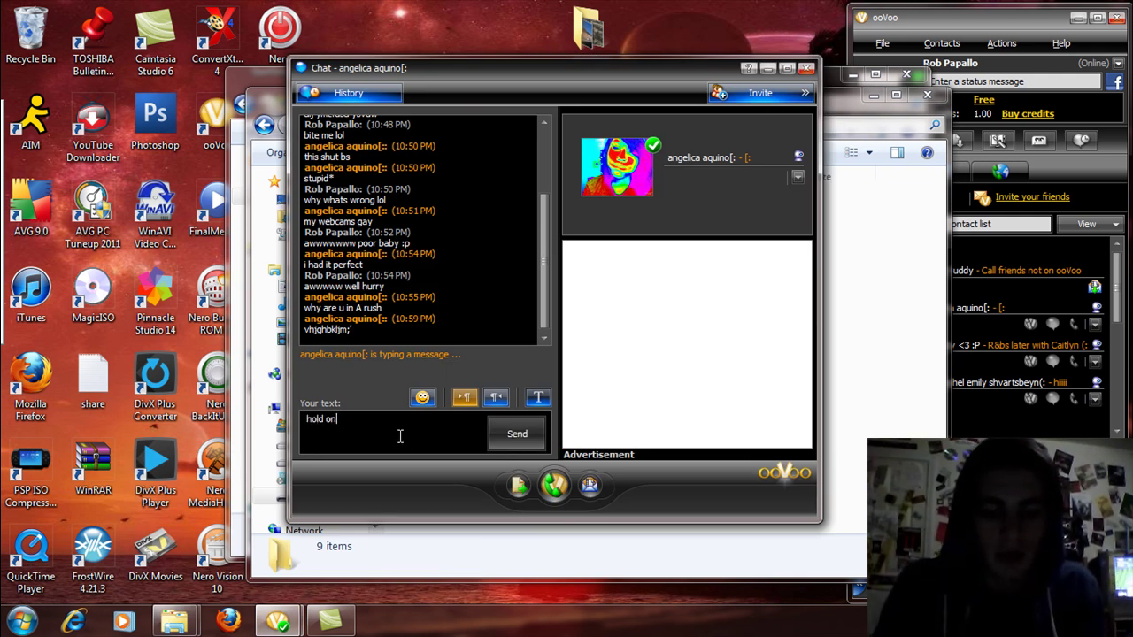
{"action": "key", "text": "Return"}
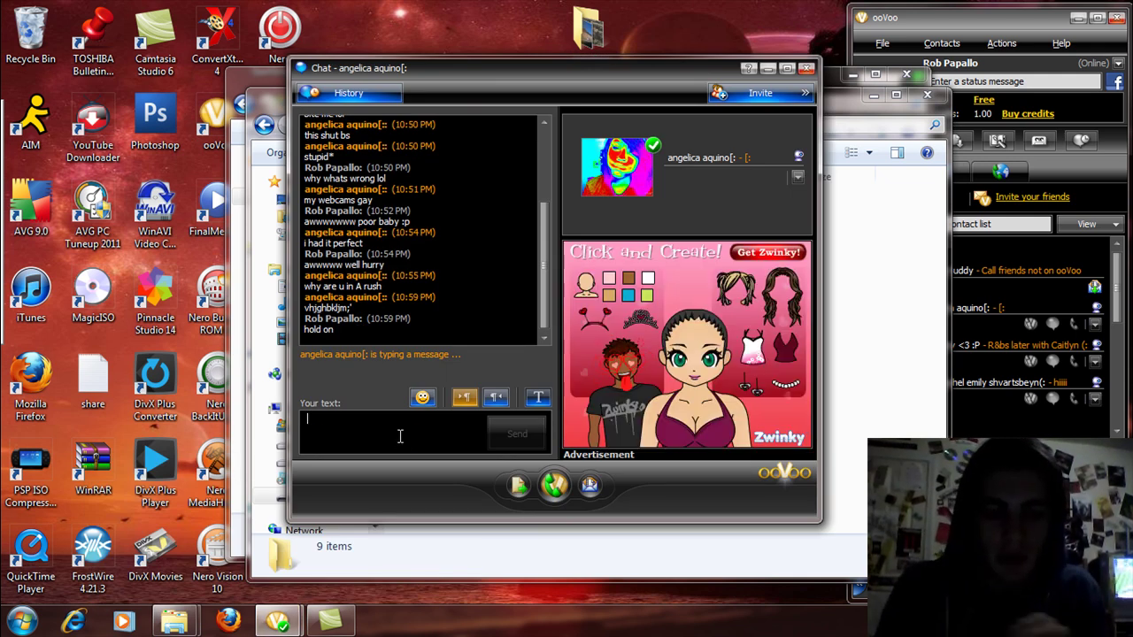
{"action": "type", "text": "lol"}
{"action": "key", "text": "Return"}
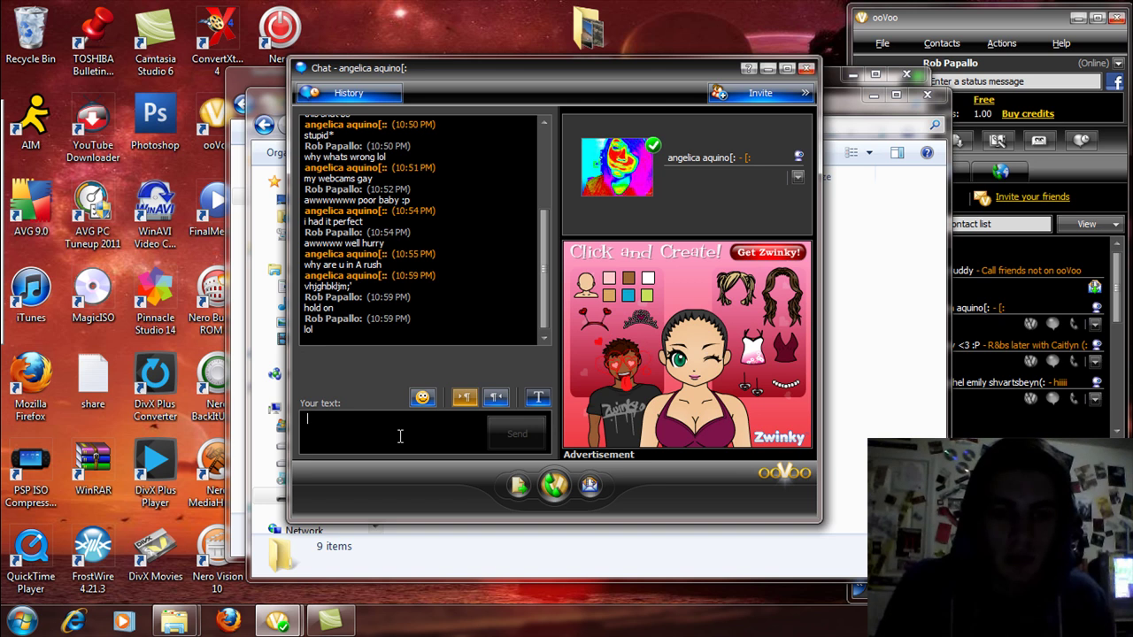
{"action": "left_click", "coordinate": [509, 571]}
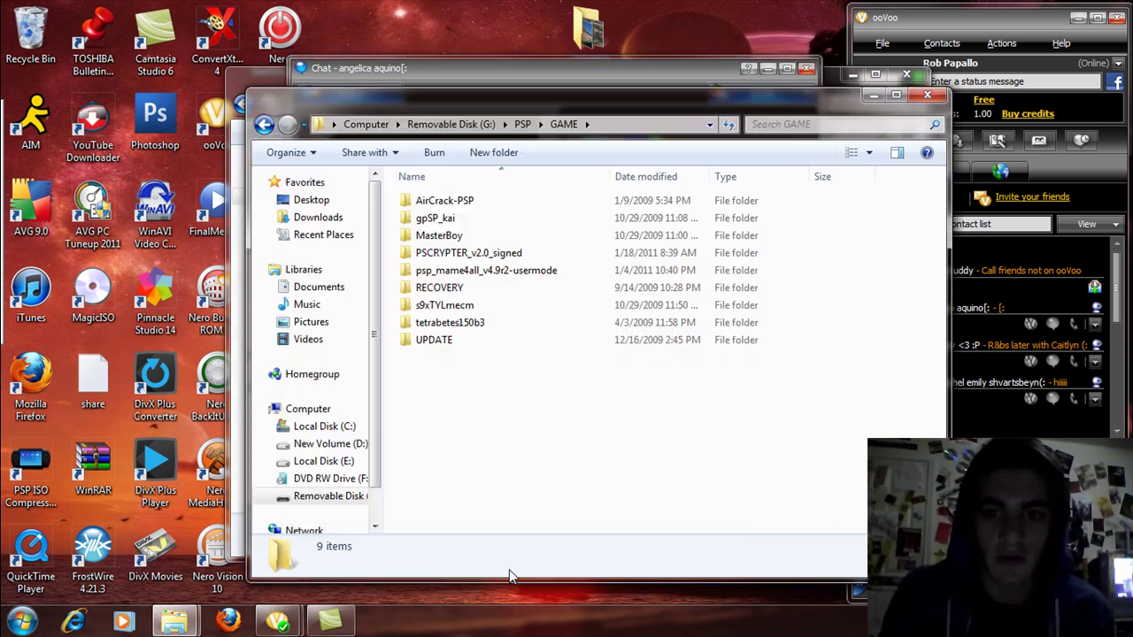
Permanently delete the old EBOOT.PBP from the memory stick's UPDATE folder
{"action": "double_click", "coordinate": [466, 345]}
{"action": "left_click", "coordinate": [453, 198]}
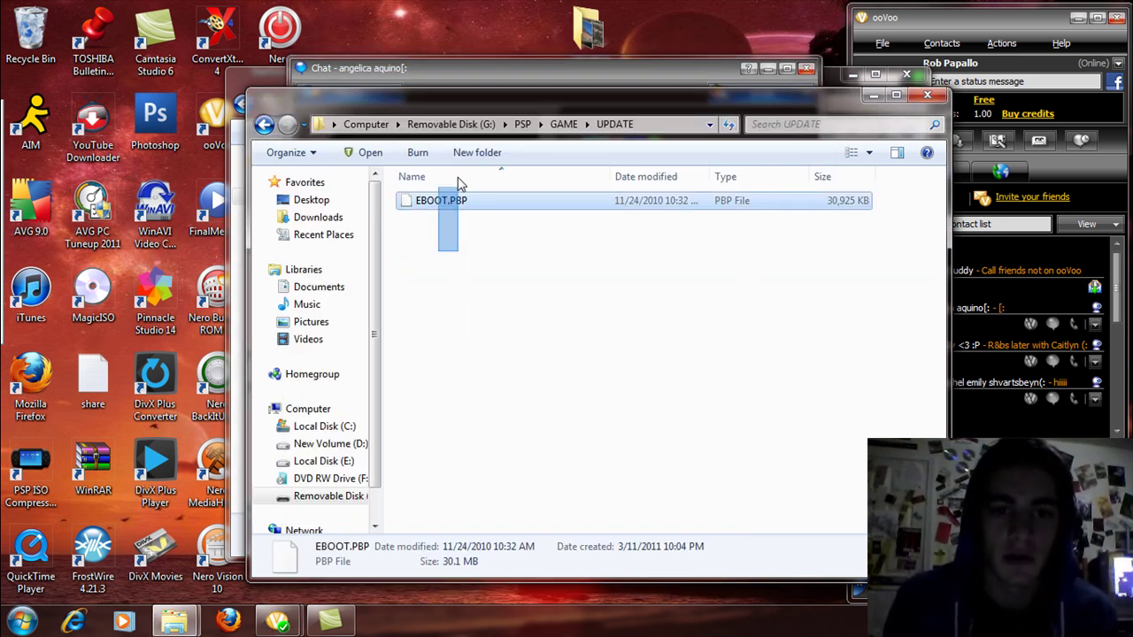
{"action": "key", "text": "Delete"}
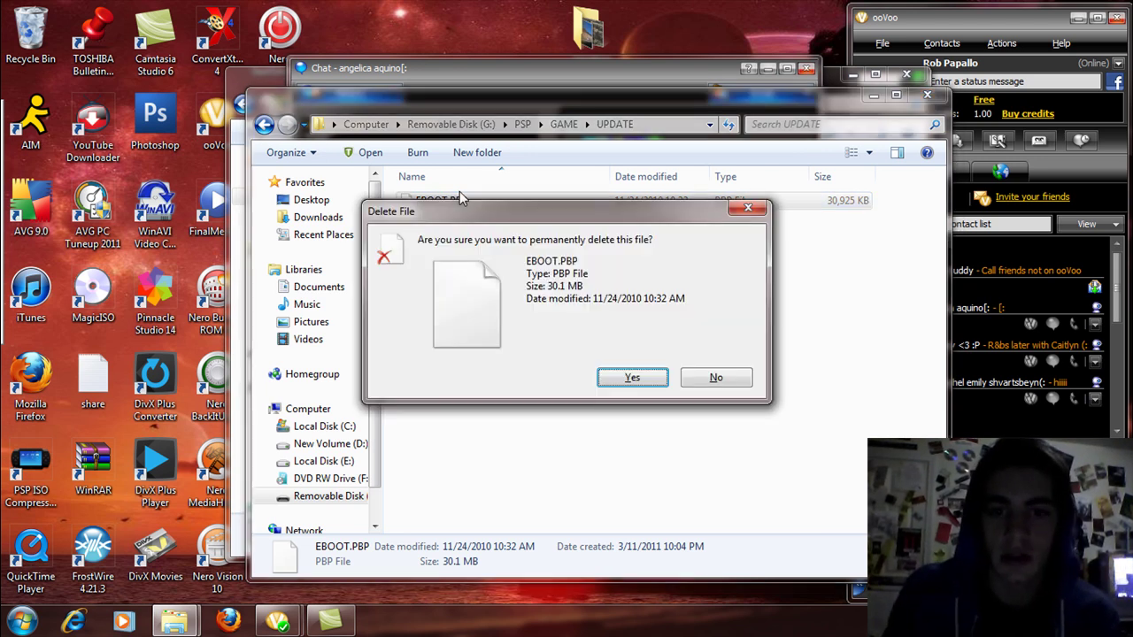
{"action": "key", "text": "Return"}
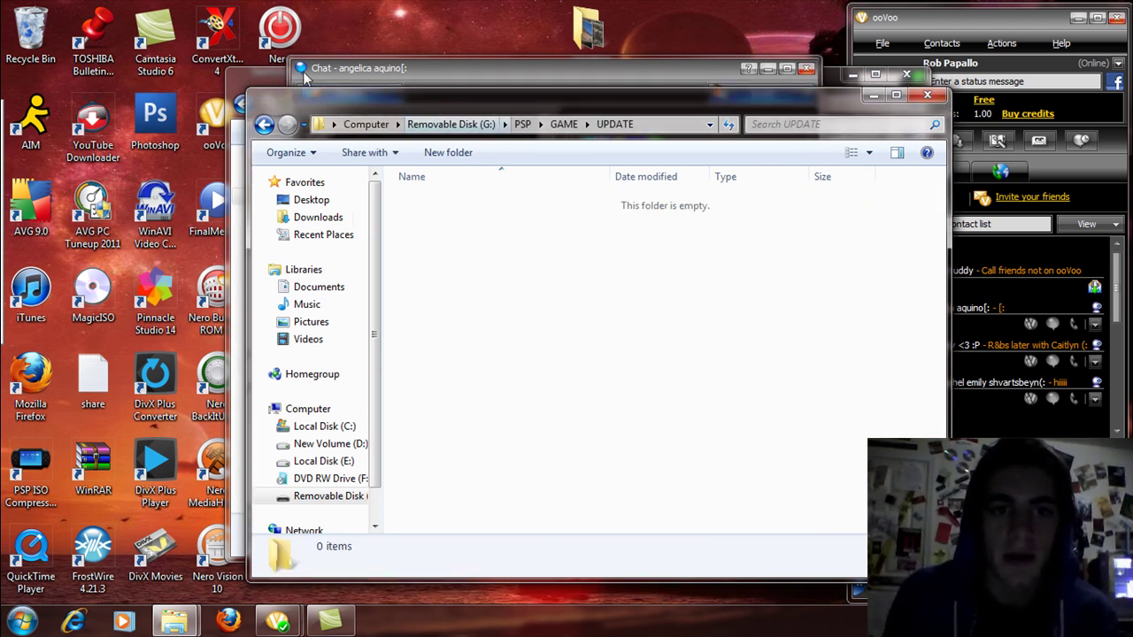
Open the release637me8 archive from the Downloads folder in WinRAR
{"action": "left_click", "coordinate": [266, 80]}
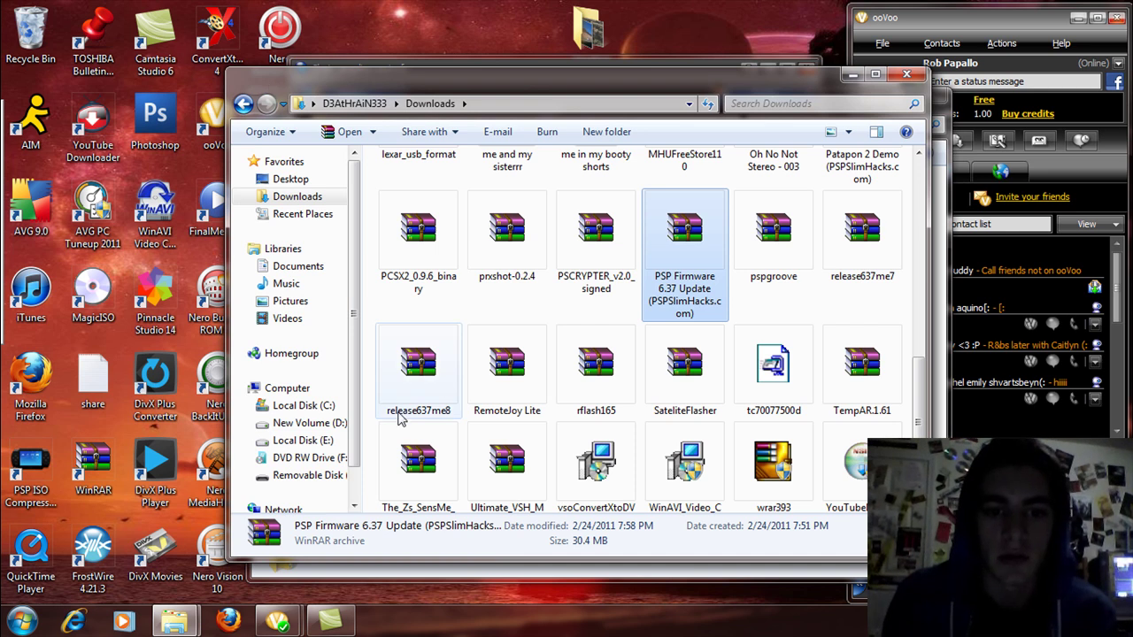
{"action": "left_click", "coordinate": [429, 383]}
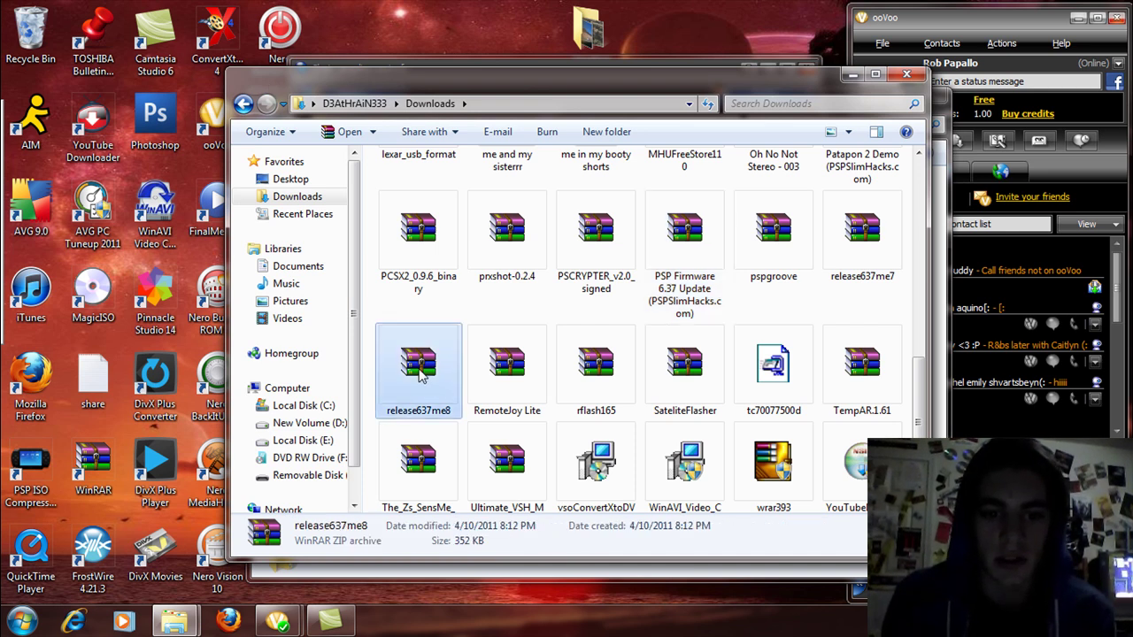
{"action": "double_click", "coordinate": [423, 374]}
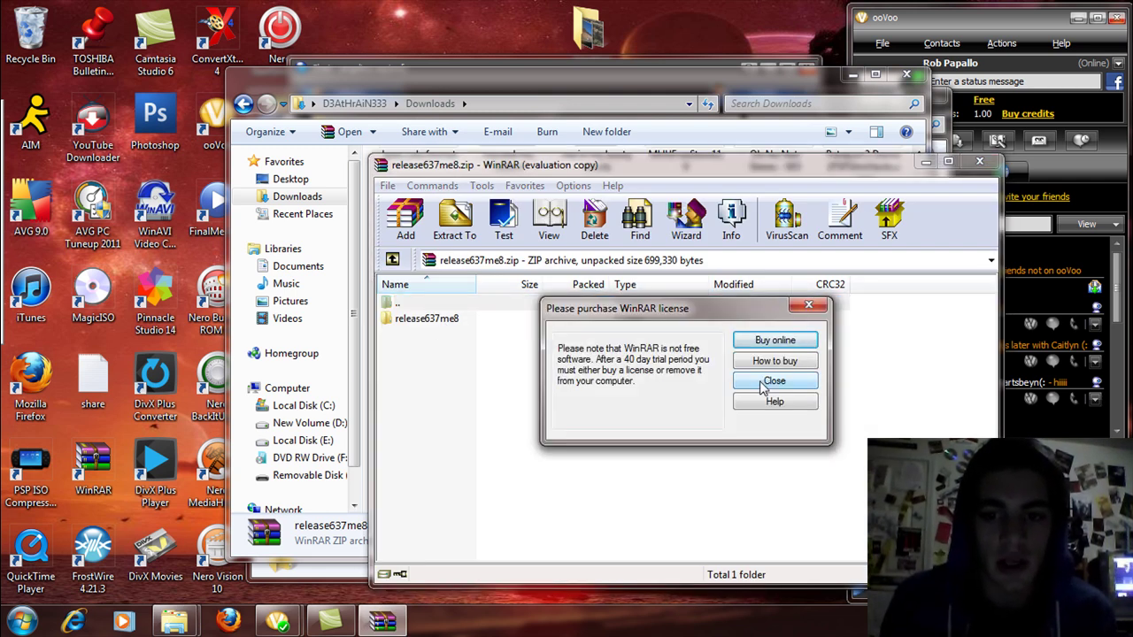
Dismiss the WinRAR license reminder and open release637me8\UPDATE inside the archive
{"action": "left_click", "coordinate": [763, 387]}
{"action": "double_click", "coordinate": [448, 318]}
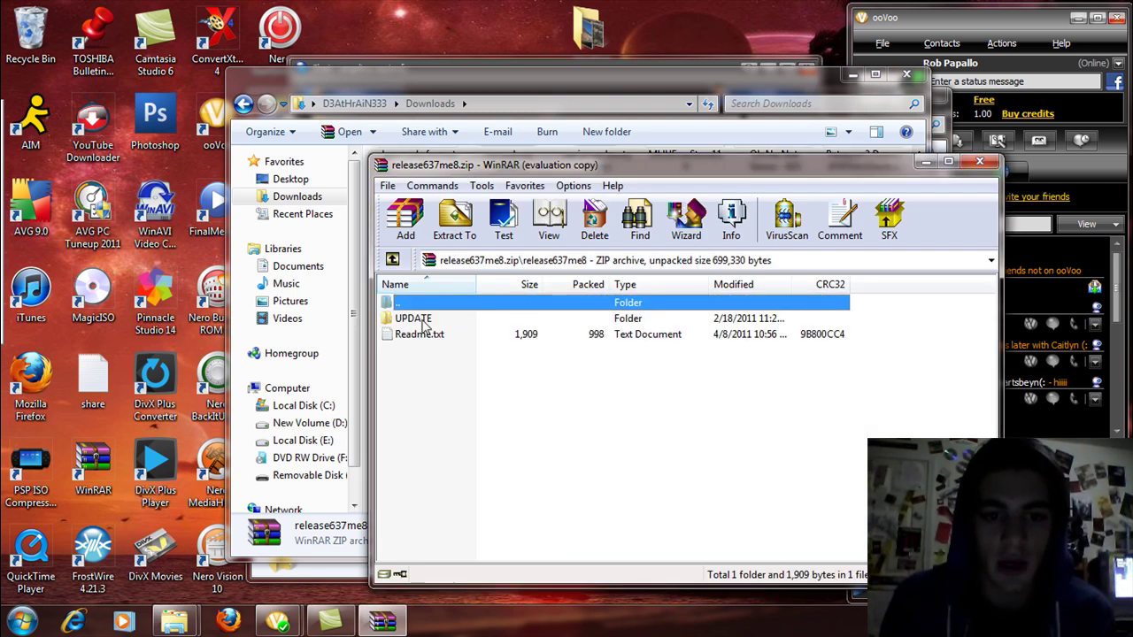
{"action": "double_click", "coordinate": [422, 322]}
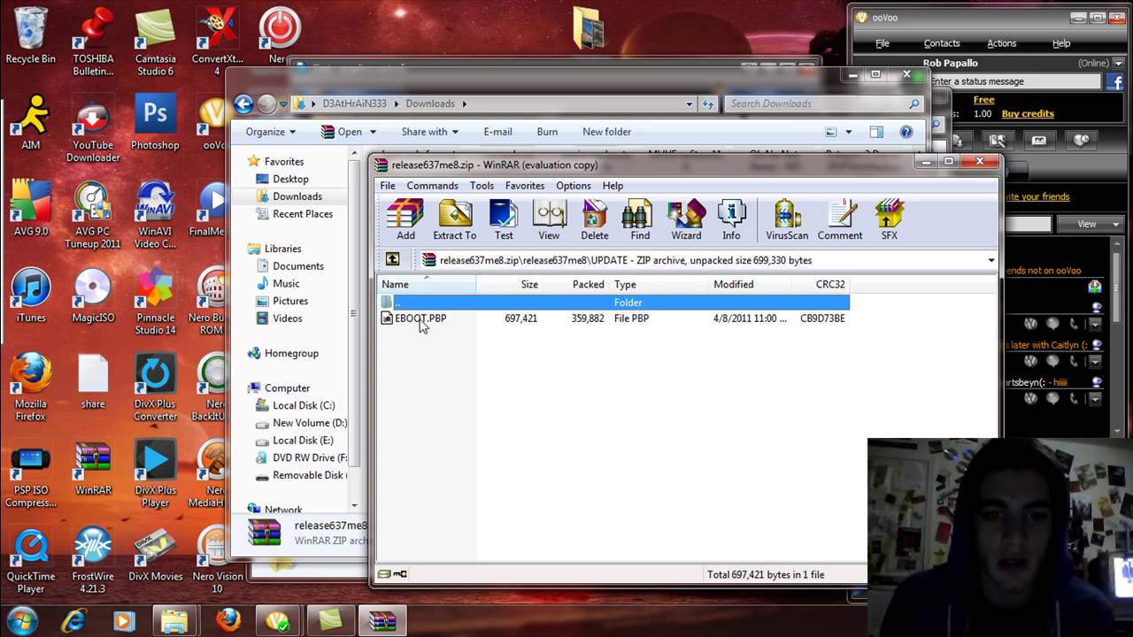
Arrange the windows and drag EBOOT.PBP (682 KB) into G:\PSP\GAME\UPDATE
{"action": "left_click", "coordinate": [516, 88]}
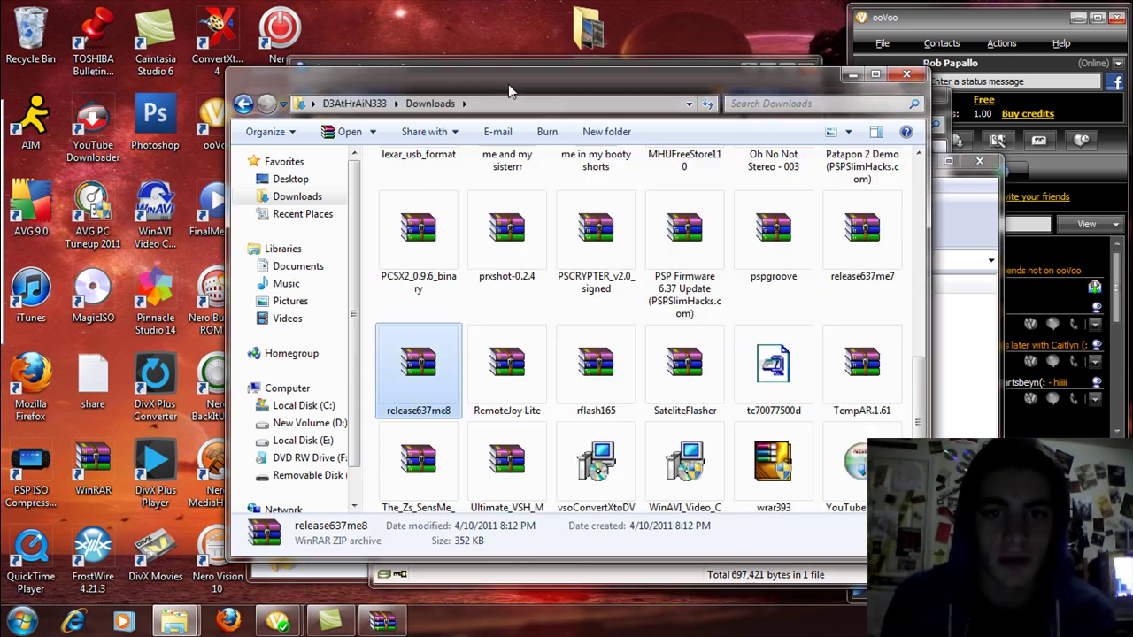
{"action": "mouse_move", "coordinate": [174, 621]}
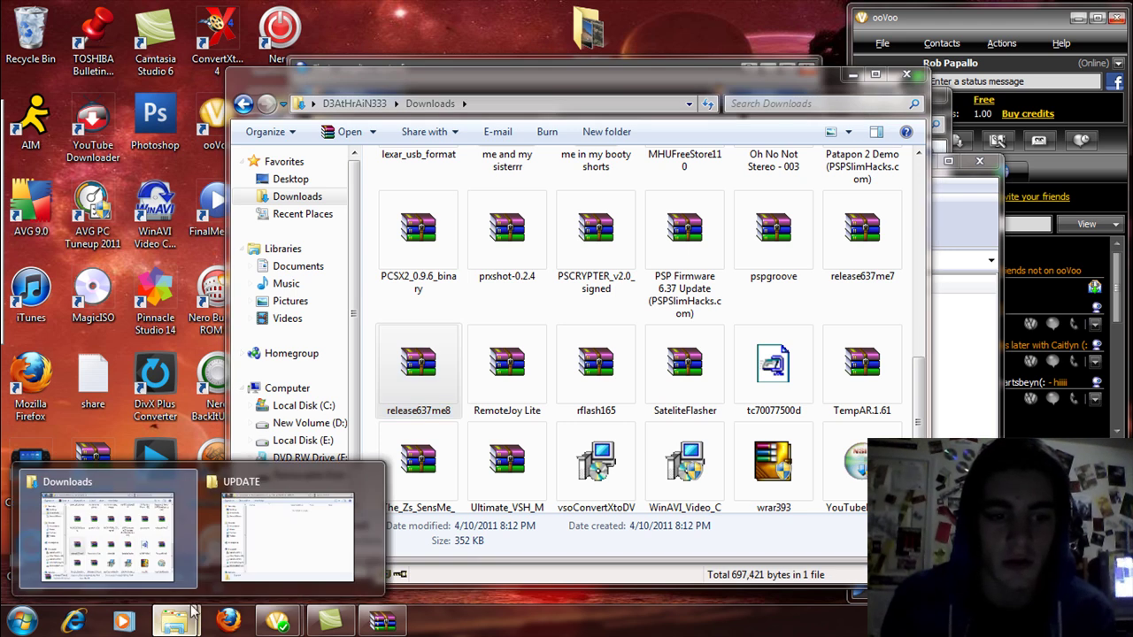
{"action": "left_click", "coordinate": [299, 537]}
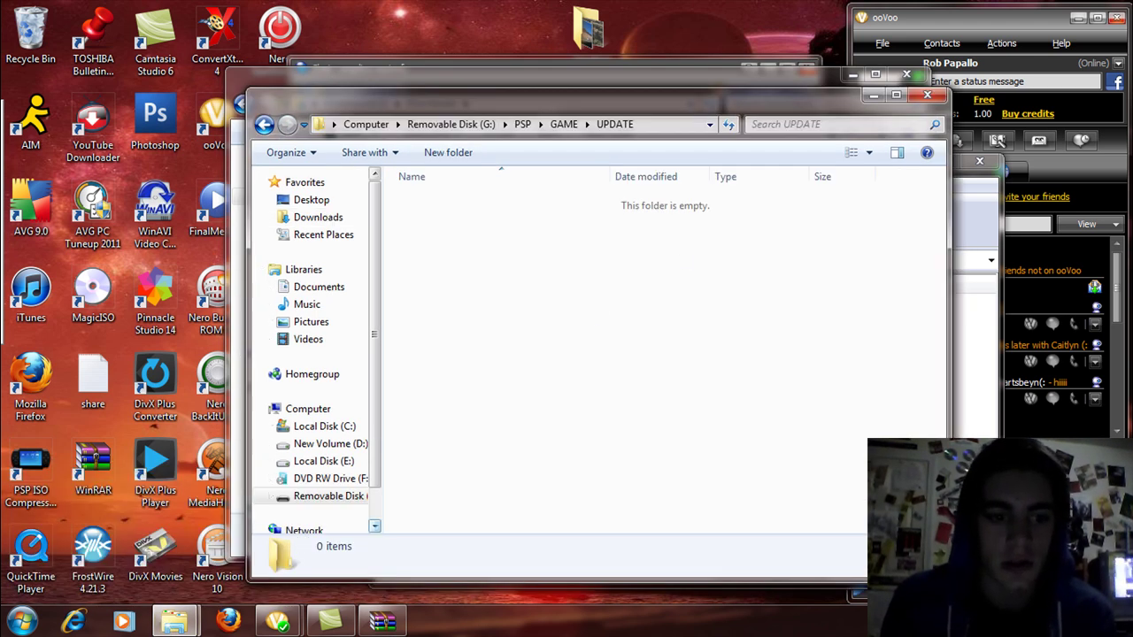
{"action": "mouse_move", "coordinate": [175, 621]}
{"action": "left_click", "coordinate": [109, 549]}
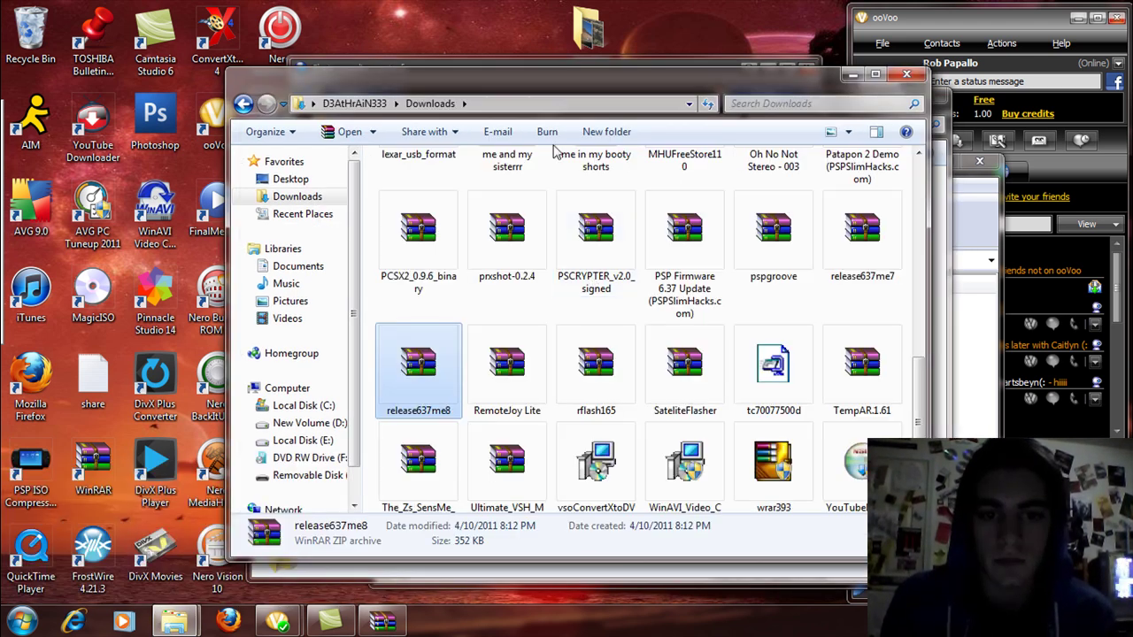
{"action": "left_click", "coordinate": [852, 74]}
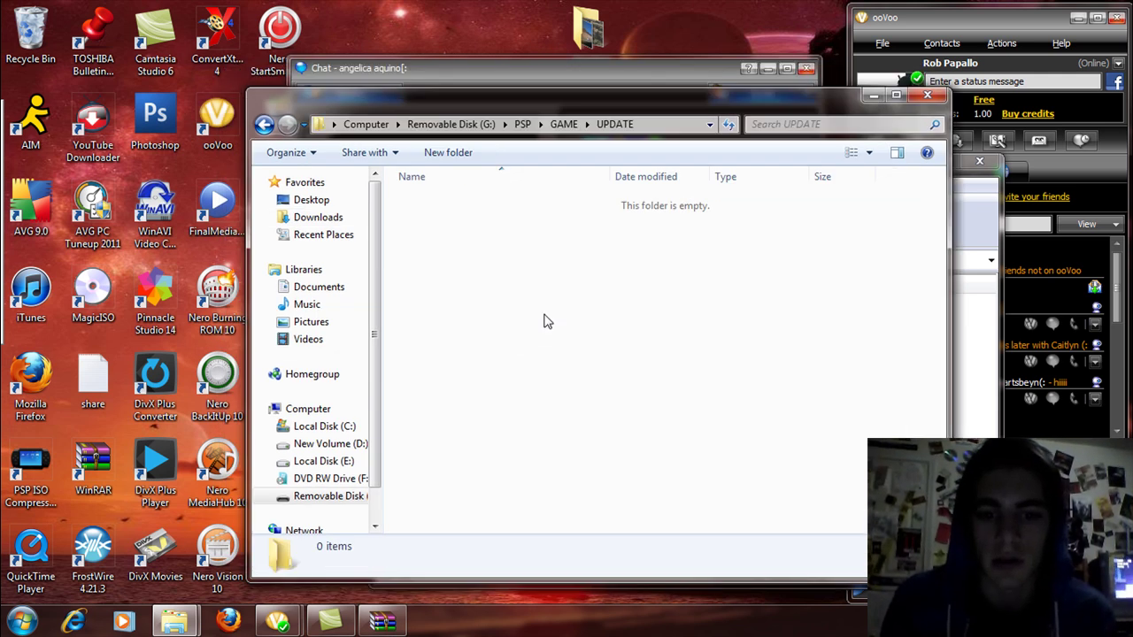
{"action": "left_click", "coordinate": [383, 621]}
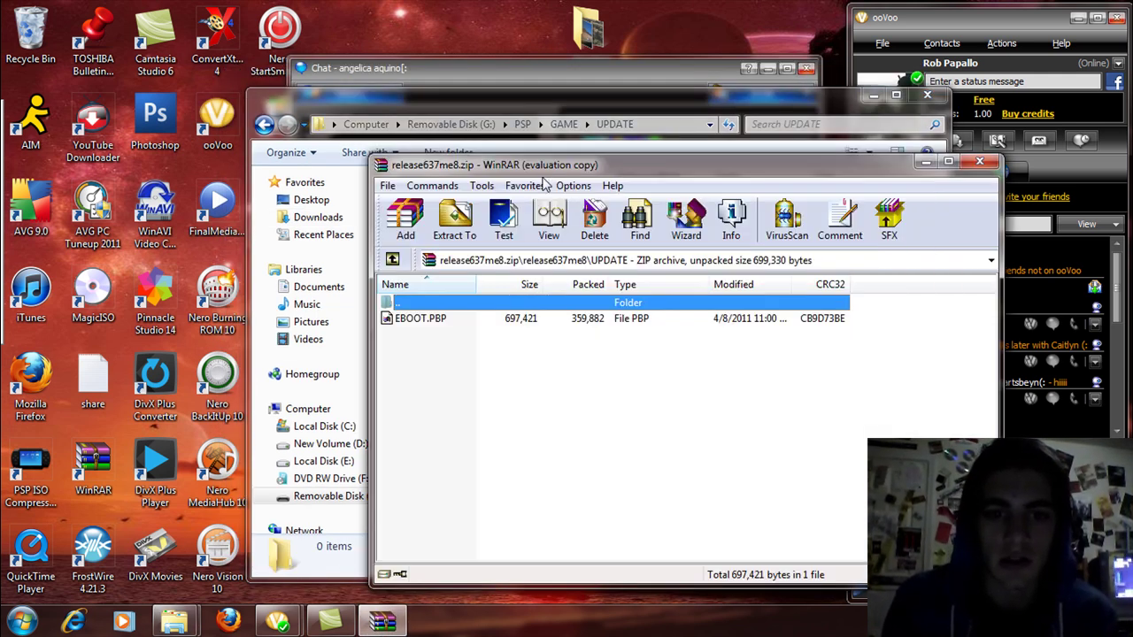
{"action": "left_click_drag", "start_coordinate": [545, 170], "coordinate": [174, 57]}
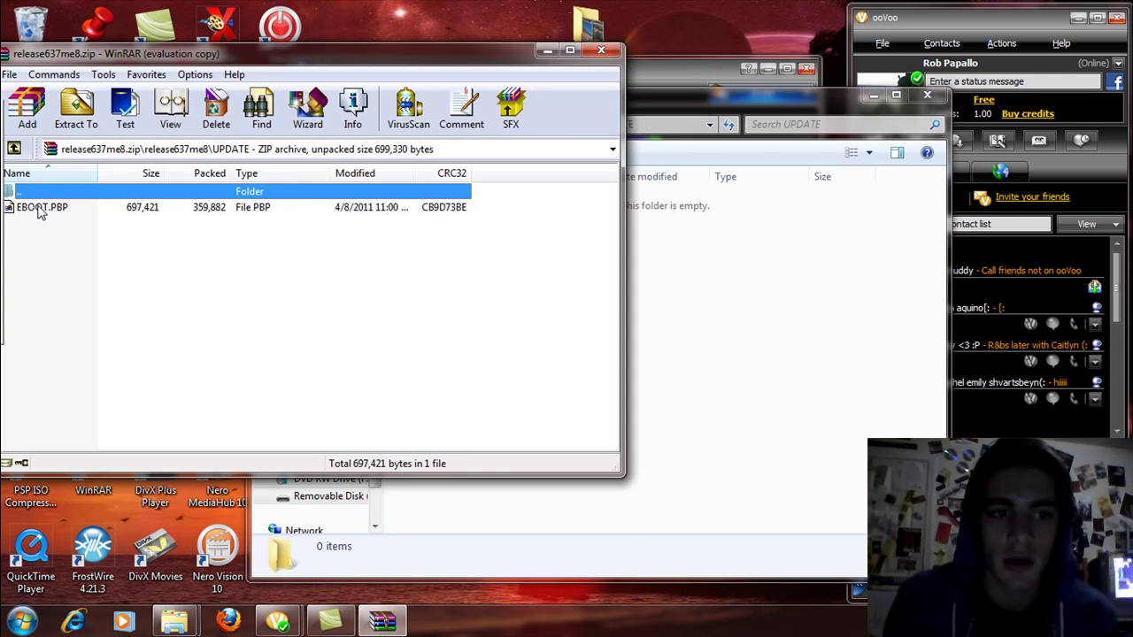
{"action": "left_click_drag", "start_coordinate": [35, 211], "coordinate": [809, 309]}
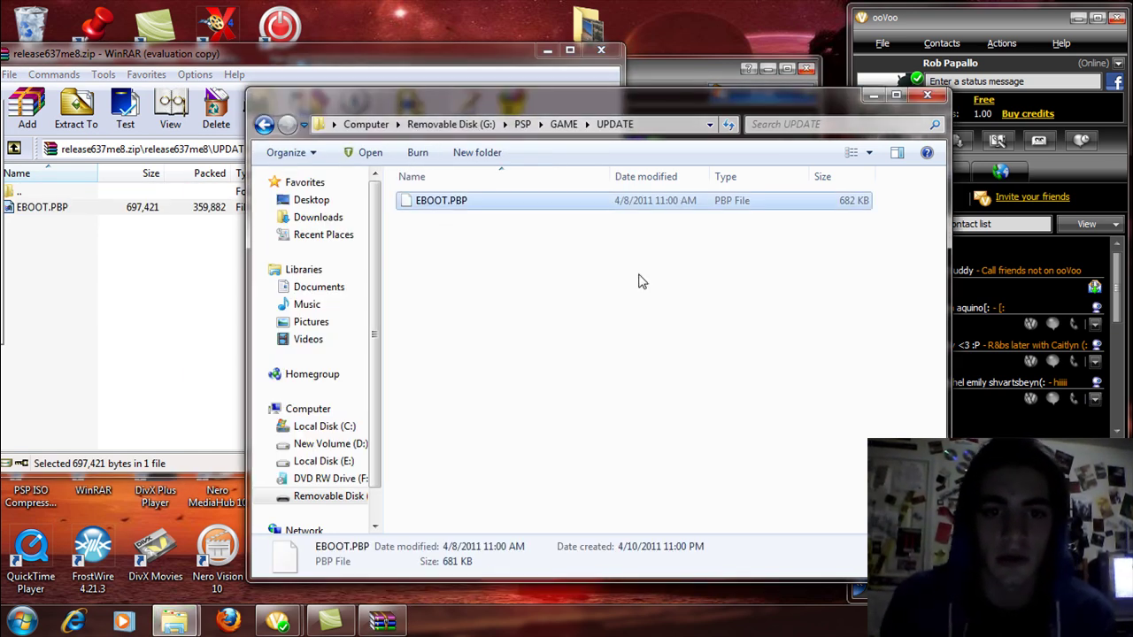
Rename the copied EBOOT.PBP on the memory stick to EBOOT1.PBP
{"action": "left_click", "coordinate": [485, 207]}
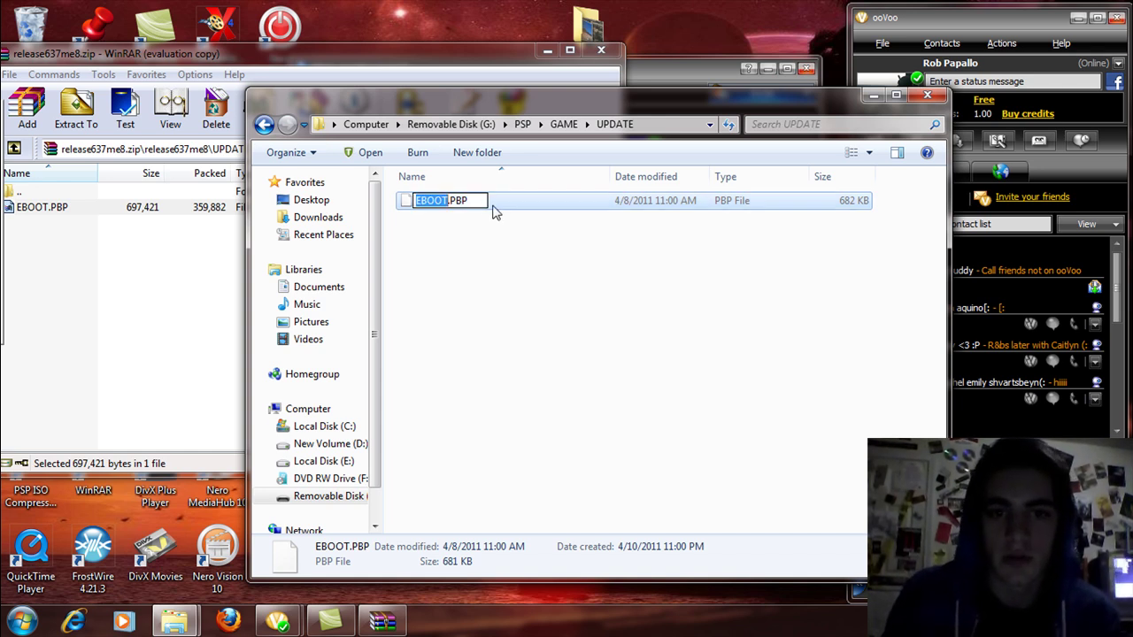
{"action": "left_click", "coordinate": [502, 212]}
{"action": "left_click", "coordinate": [458, 204]}
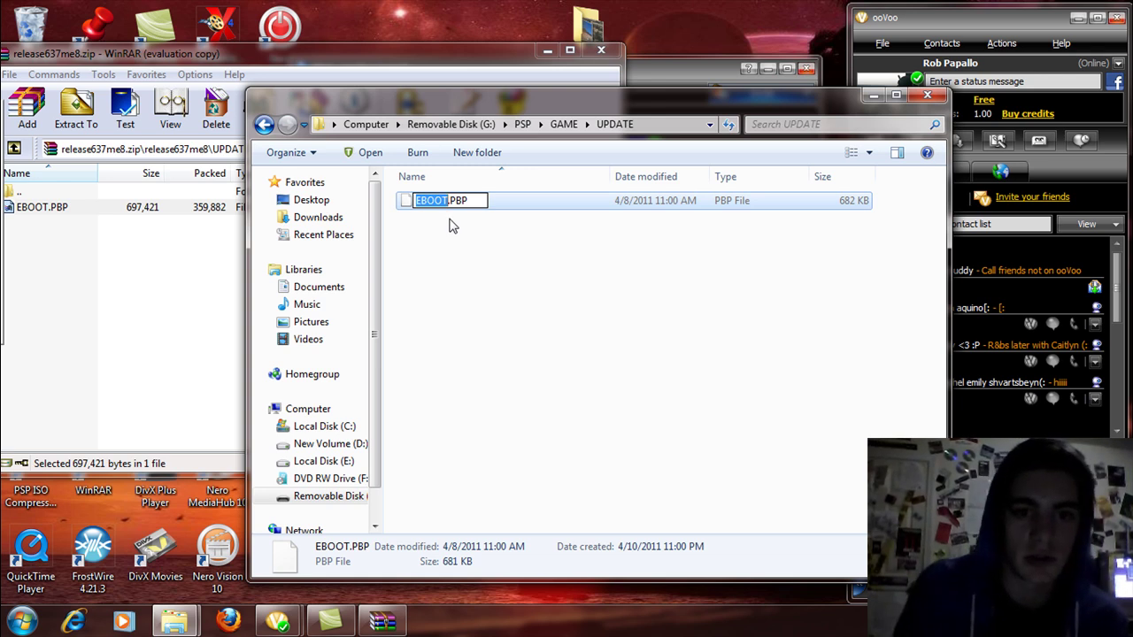
{"action": "key", "text": "Right"}
{"action": "type", "text": "1"}
{"action": "key", "text": "Return"}
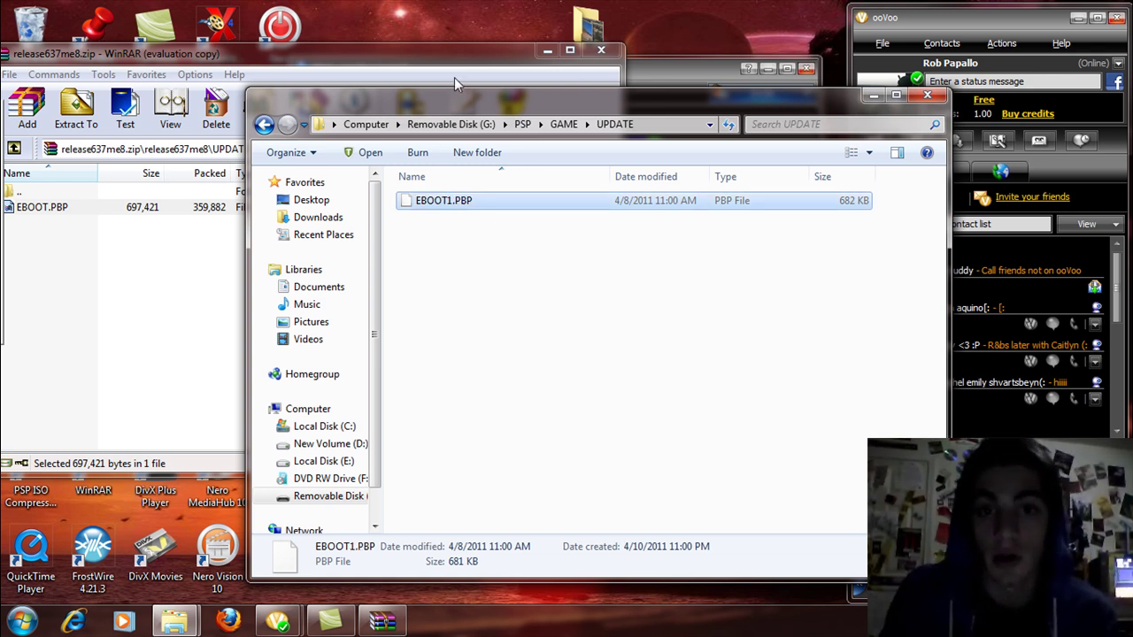
Minimize the ooVoo chat window and close the release637me8 archive in WinRAR
{"action": "left_click", "coordinate": [672, 69]}
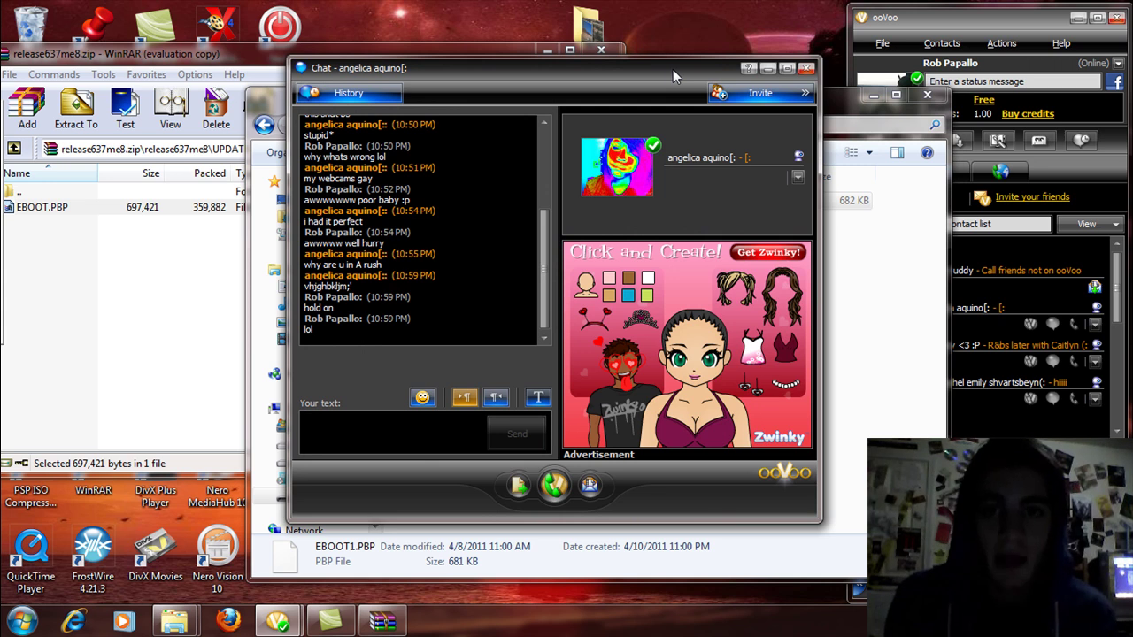
{"action": "left_click", "coordinate": [767, 69]}
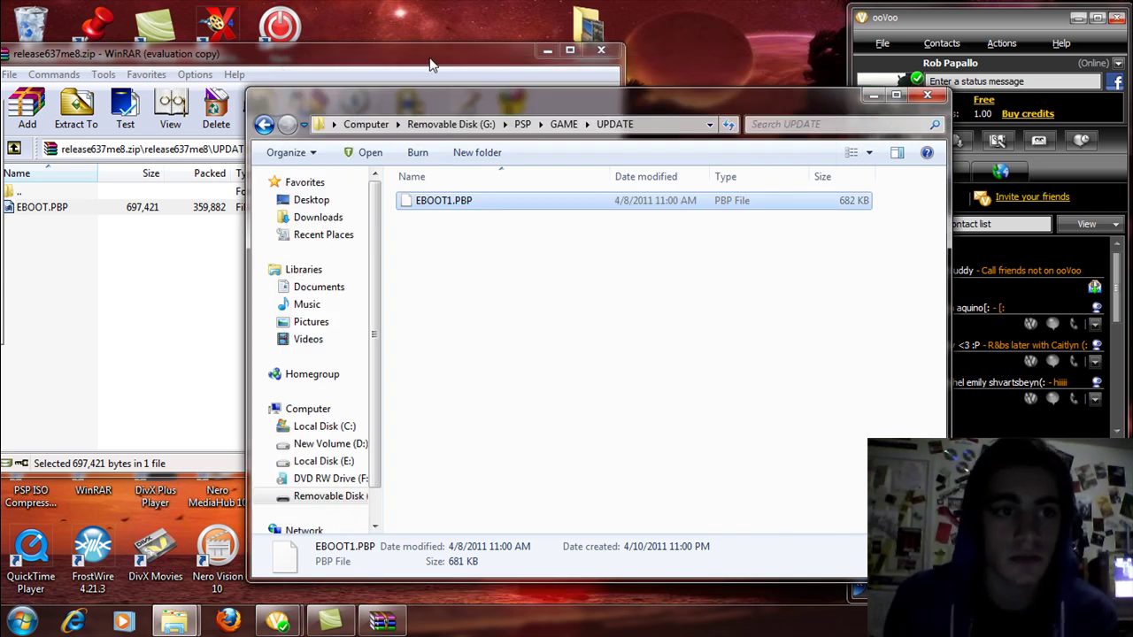
{"action": "left_click", "coordinate": [601, 50]}
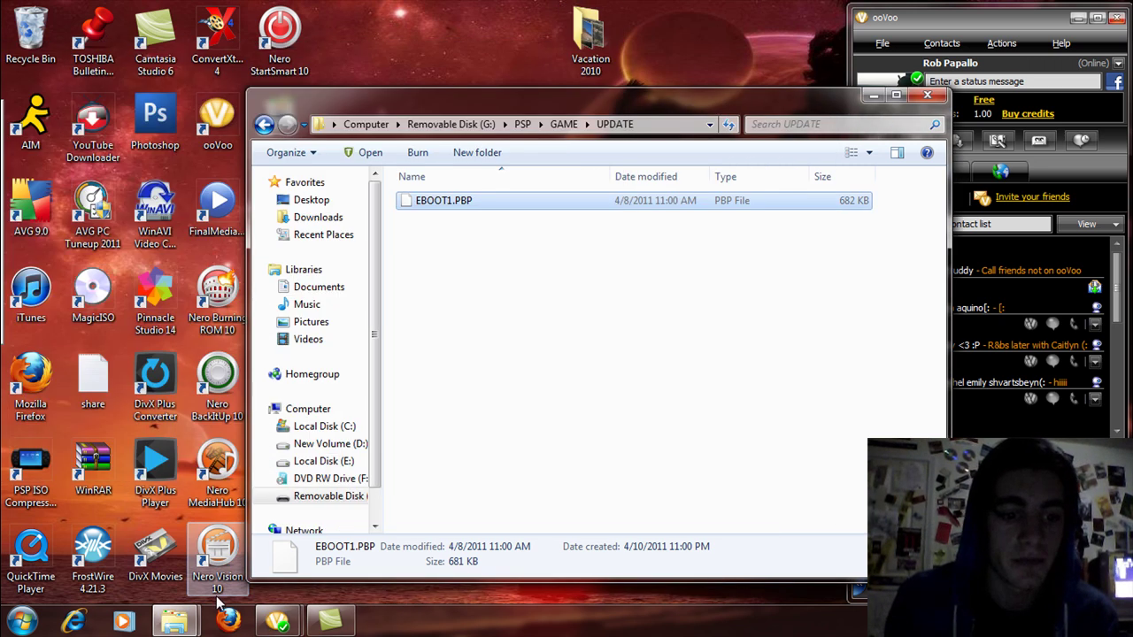
Open the 6.37 folder in the PSP Firmware 6.37 Update archive and drag its EBOOT.PBP into UPDATE
{"action": "mouse_move", "coordinate": [175, 621]}
{"action": "left_click", "coordinate": [133, 527]}
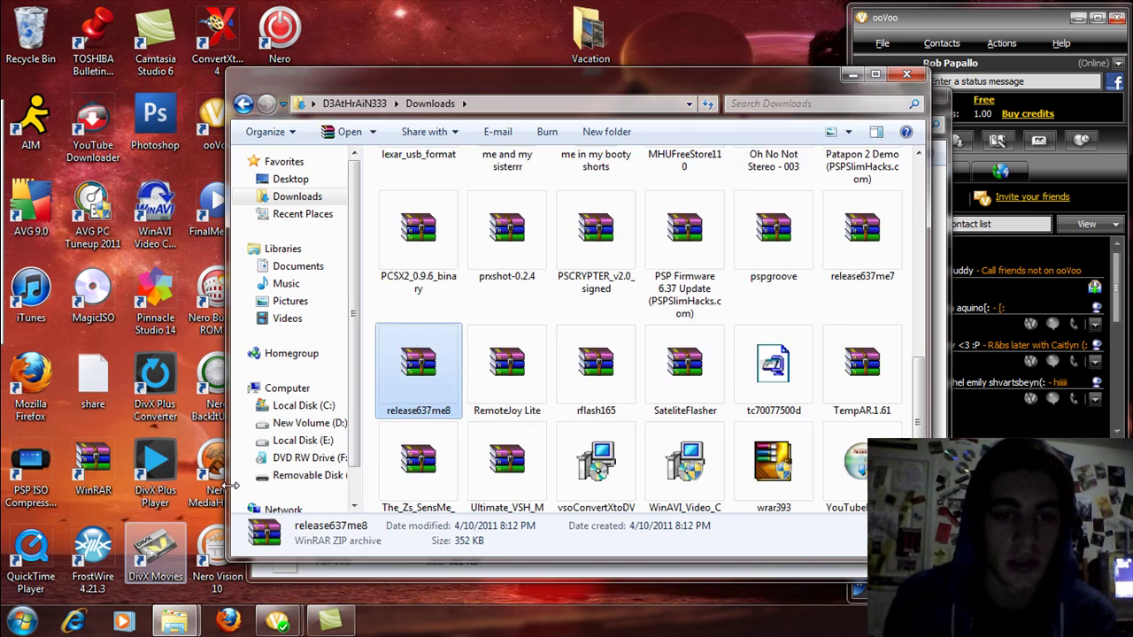
{"action": "double_click", "coordinate": [684, 276]}
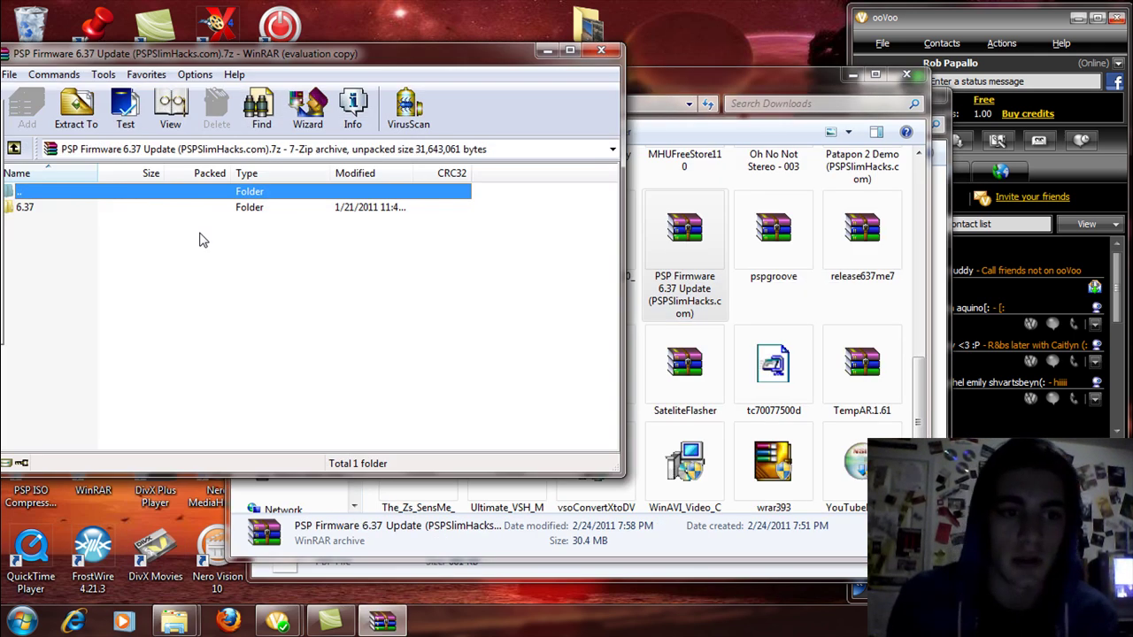
{"action": "double_click", "coordinate": [62, 207]}
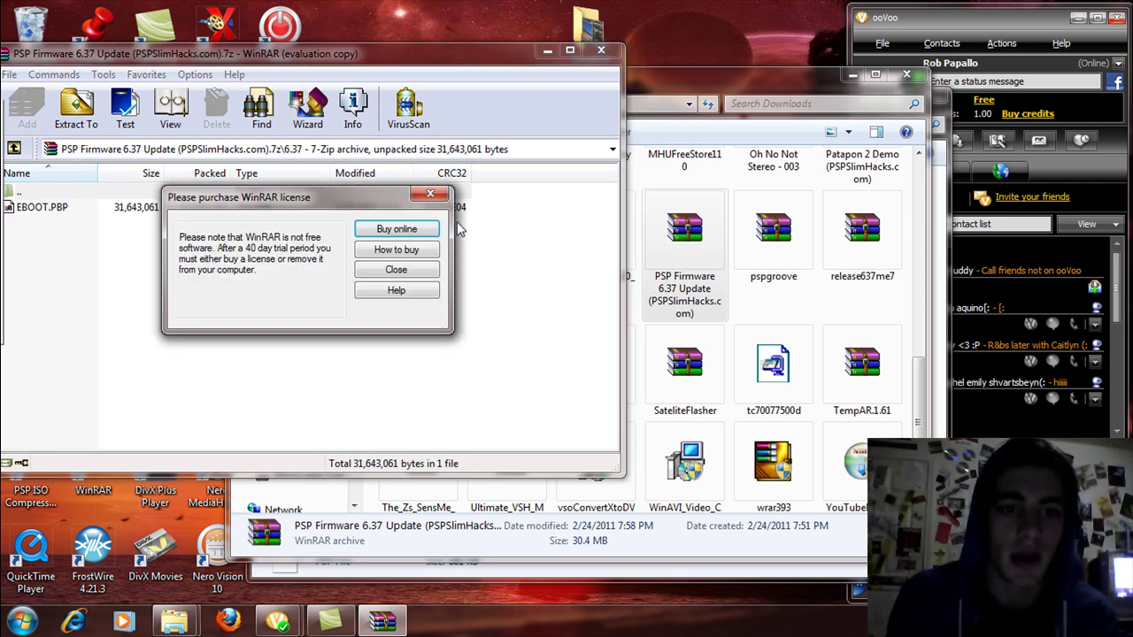
{"action": "left_click", "coordinate": [397, 270]}
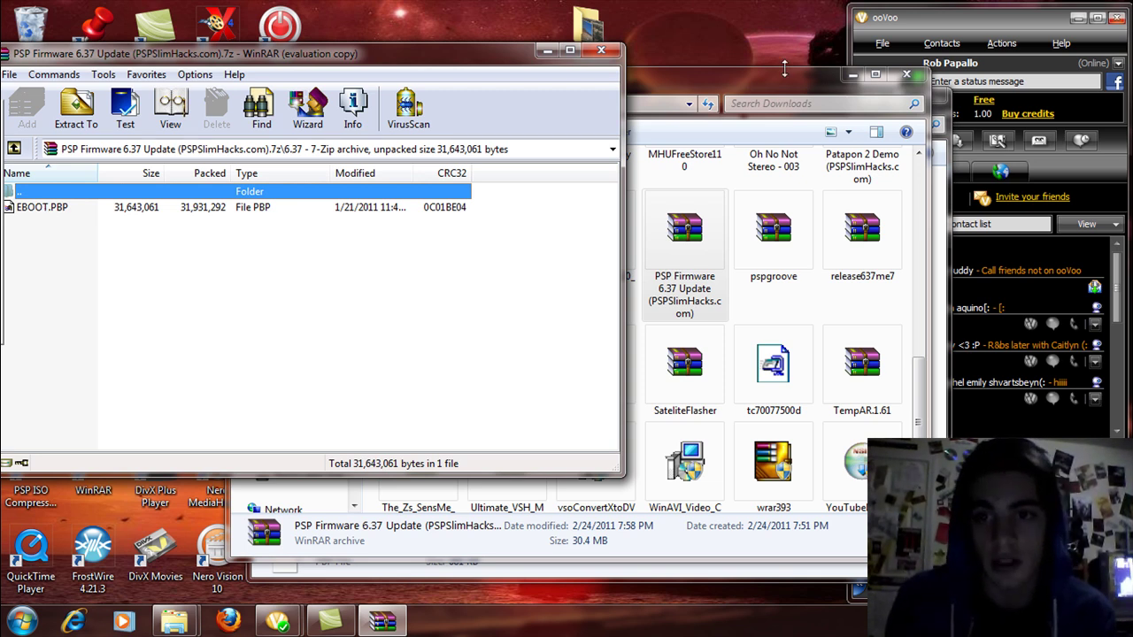
{"action": "left_click_drag", "start_coordinate": [784, 68], "coordinate": [648, 234]}
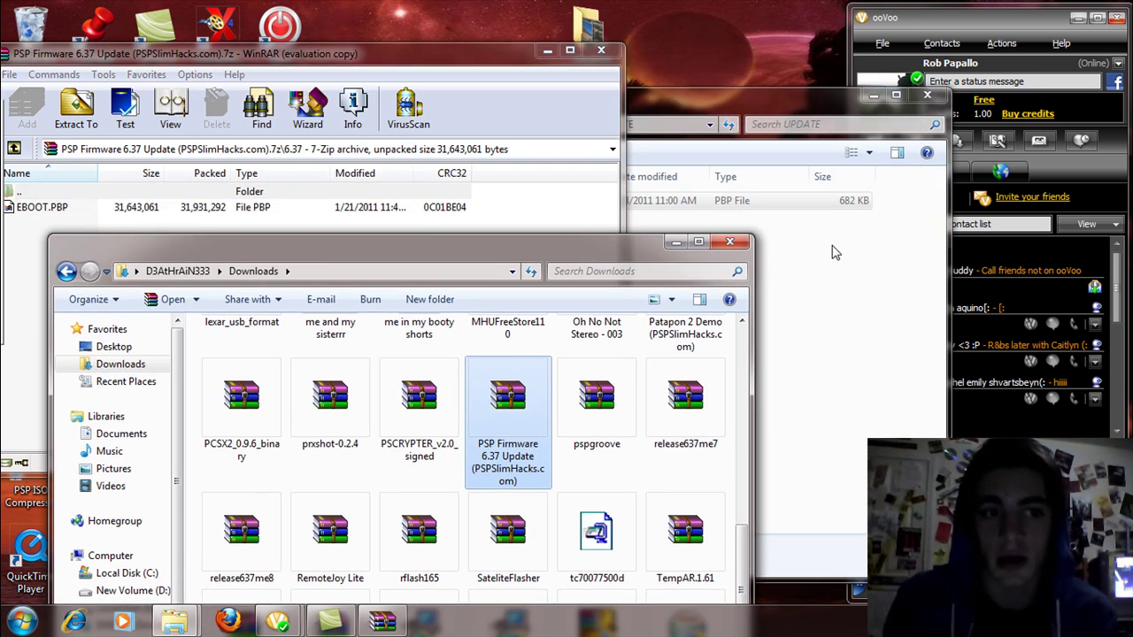
{"action": "left_click_drag", "start_coordinate": [74, 207], "coordinate": [854, 333]}
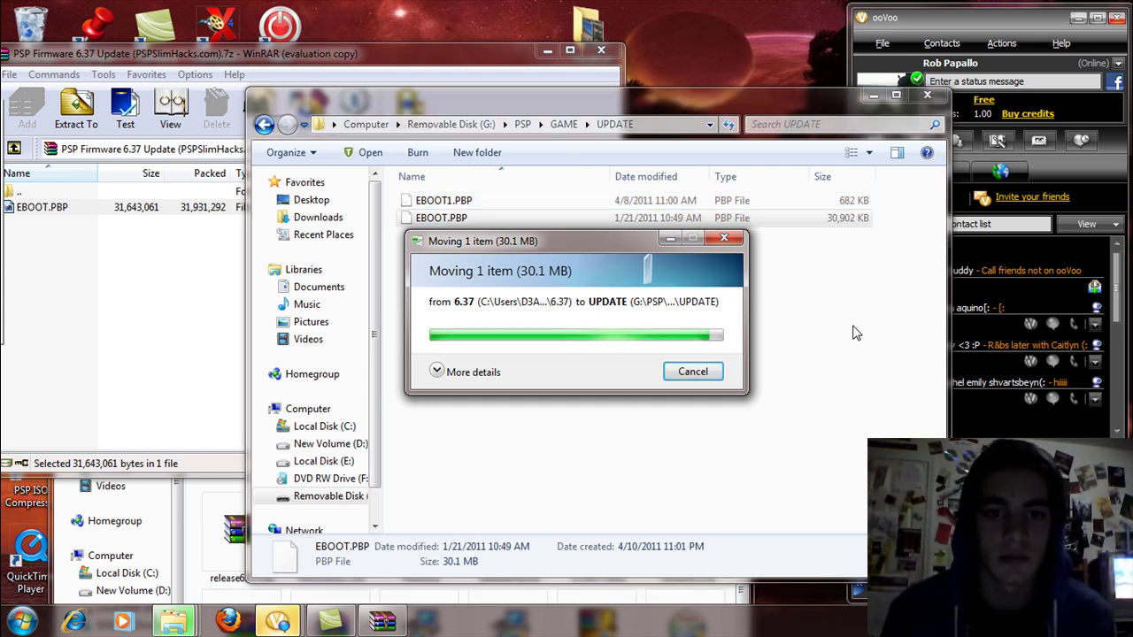
Rename the 30,902 KB official firmware EBOOT.PBP to 637.PBP
{"action": "left_click", "coordinate": [436, 222]}
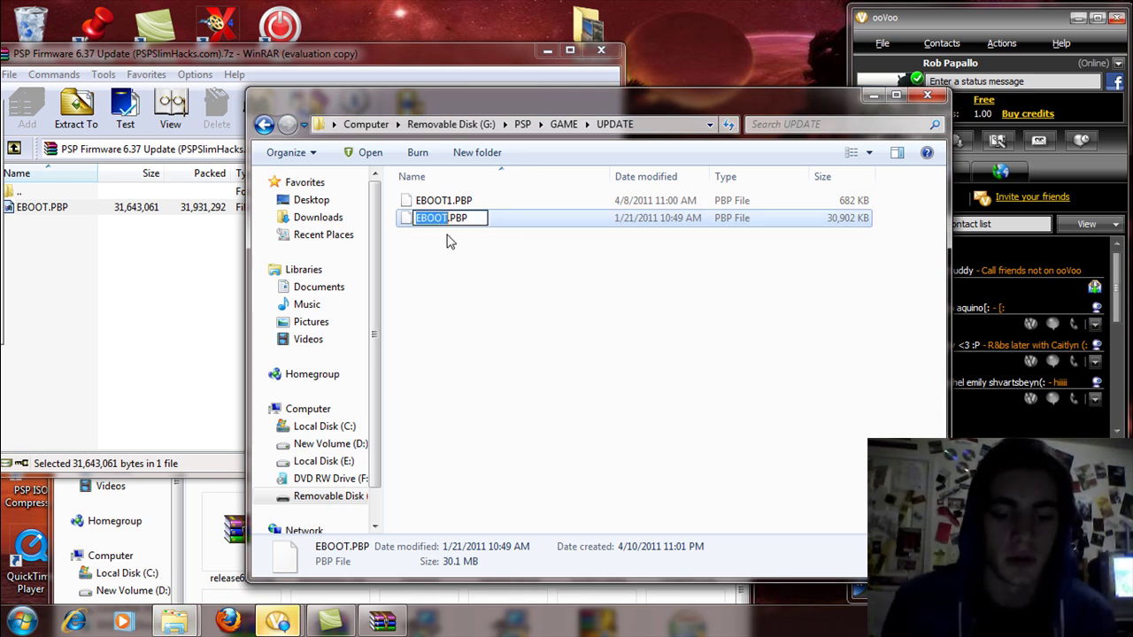
{"action": "type", "text": "637"}
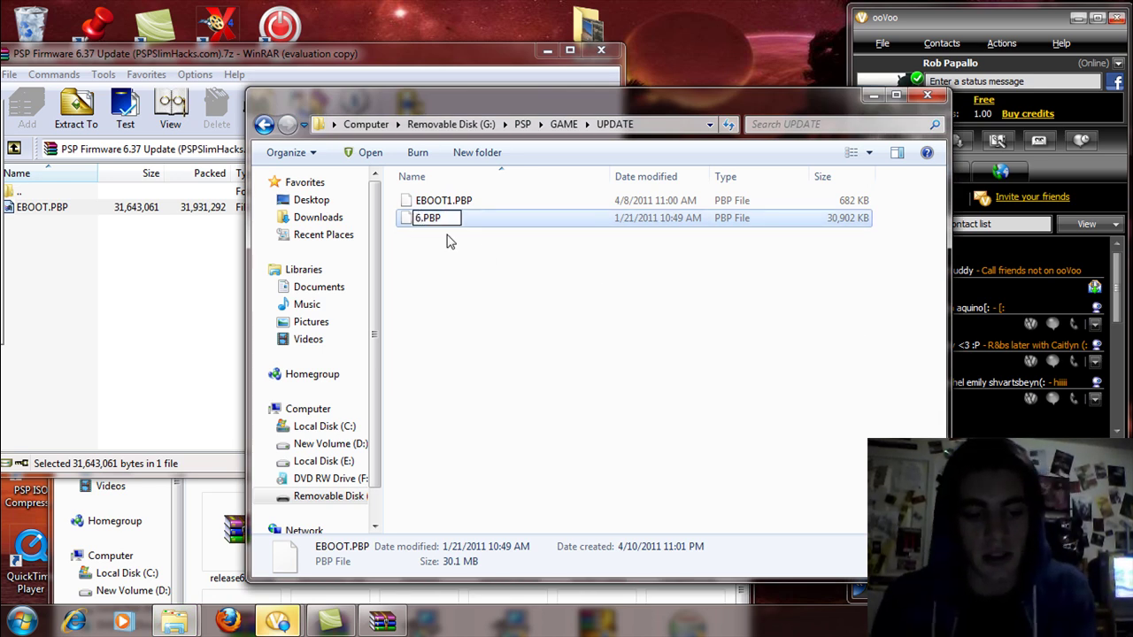
{"action": "key", "text": "Return"}
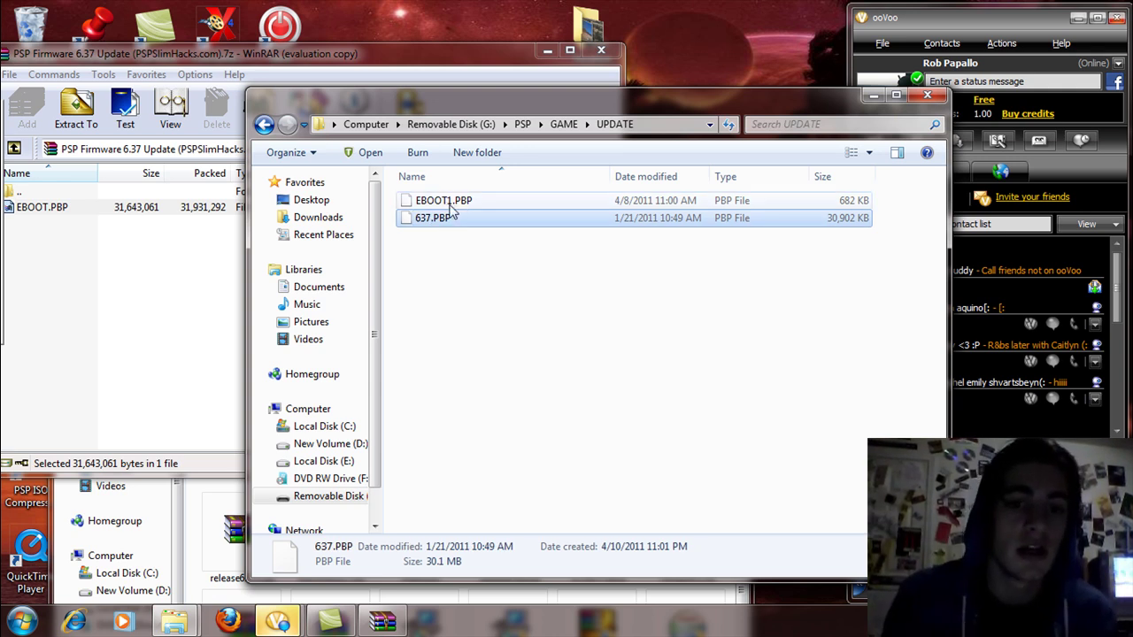
Rename EBOOT1.PBP back to EBOOT.PBP by removing the 1
{"action": "left_click", "coordinate": [450, 209]}
{"action": "left_click", "coordinate": [452, 202]}
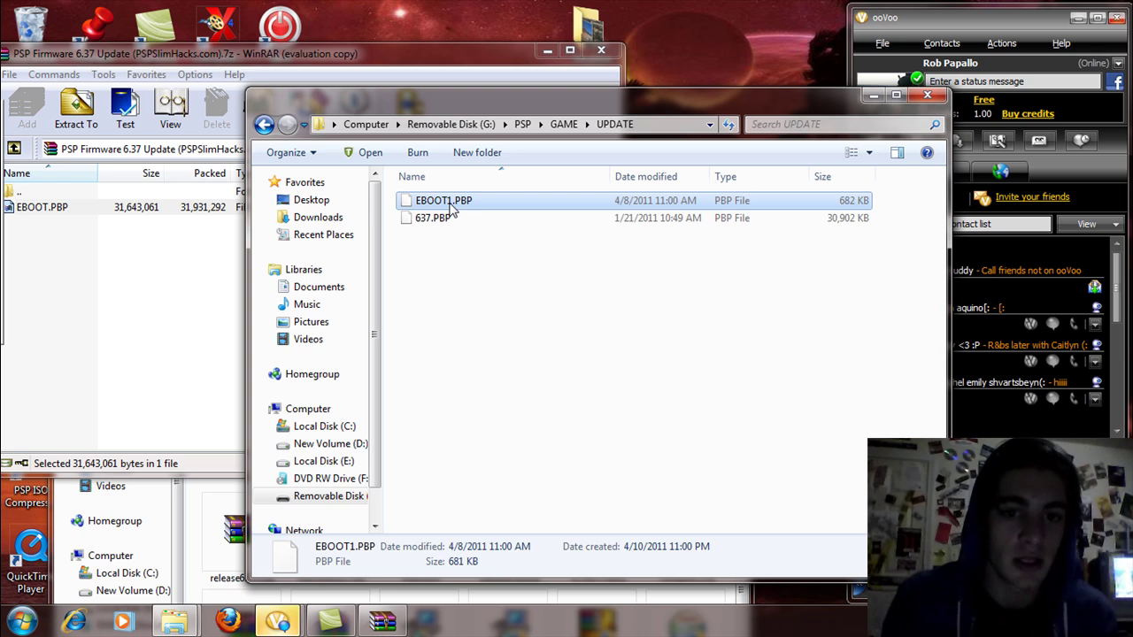
{"action": "left_click", "coordinate": [452, 201]}
{"action": "key", "text": "BackSpace"}
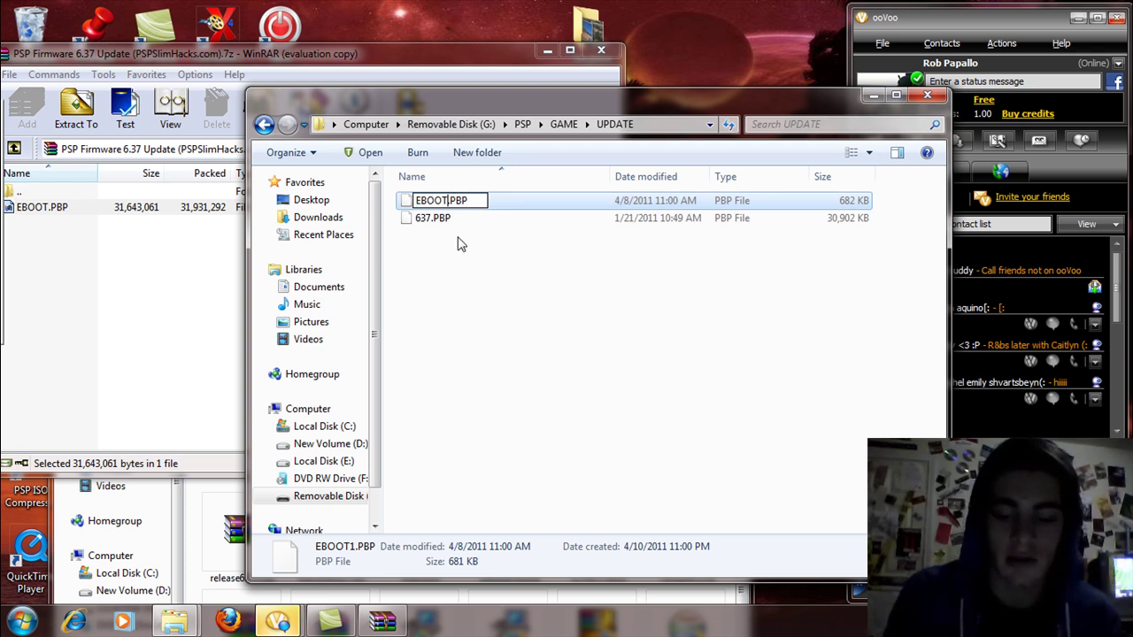
{"action": "key", "text": "Return"}
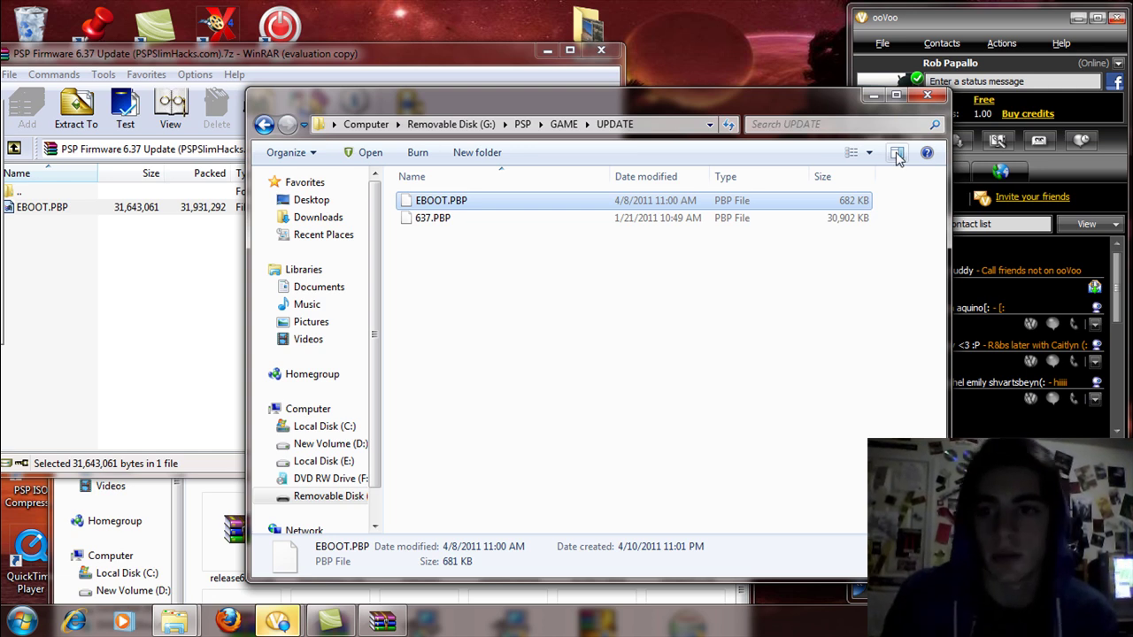
Close the UPDATE folder and firmware archive windows and minimize the Downloads window
{"action": "left_click", "coordinate": [929, 96]}
{"action": "left_click", "coordinate": [595, 55]}
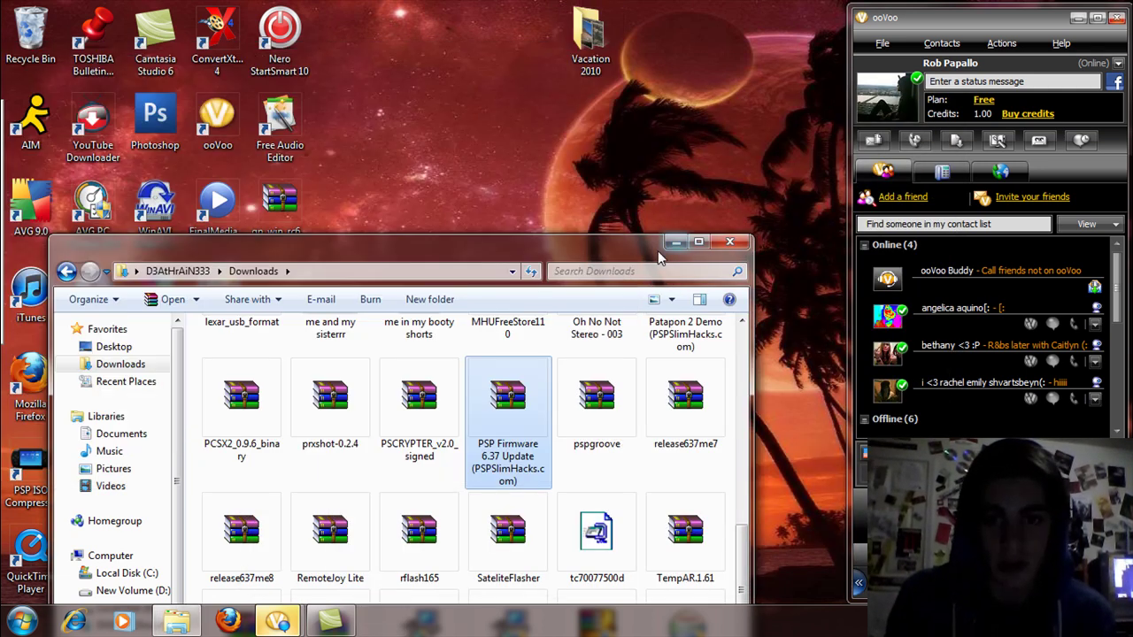
{"action": "left_click", "coordinate": [668, 246]}
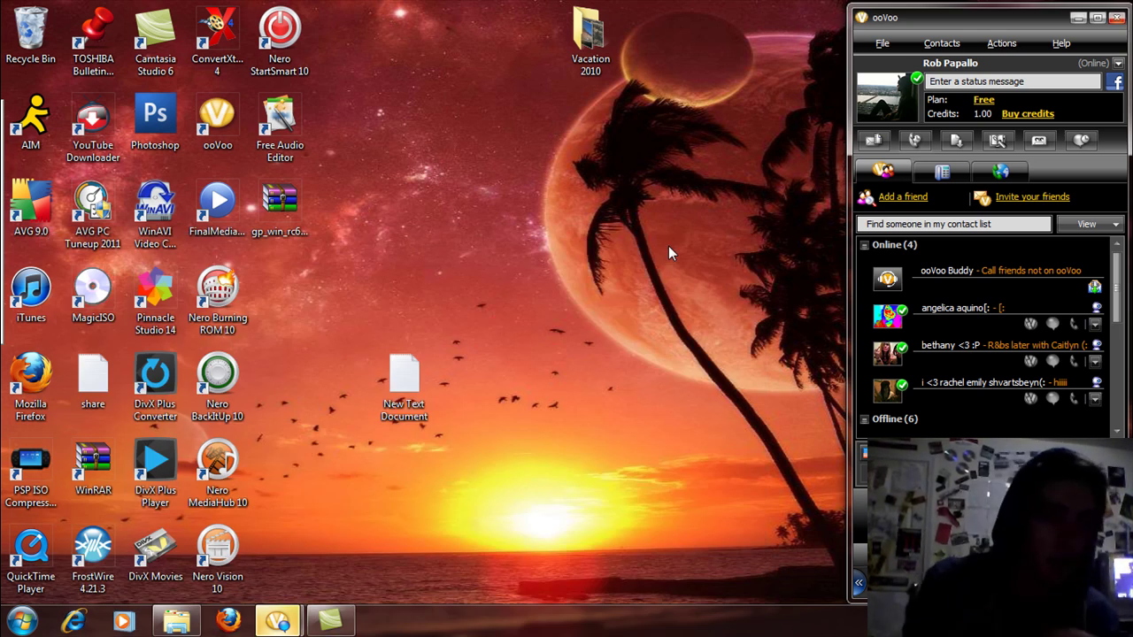